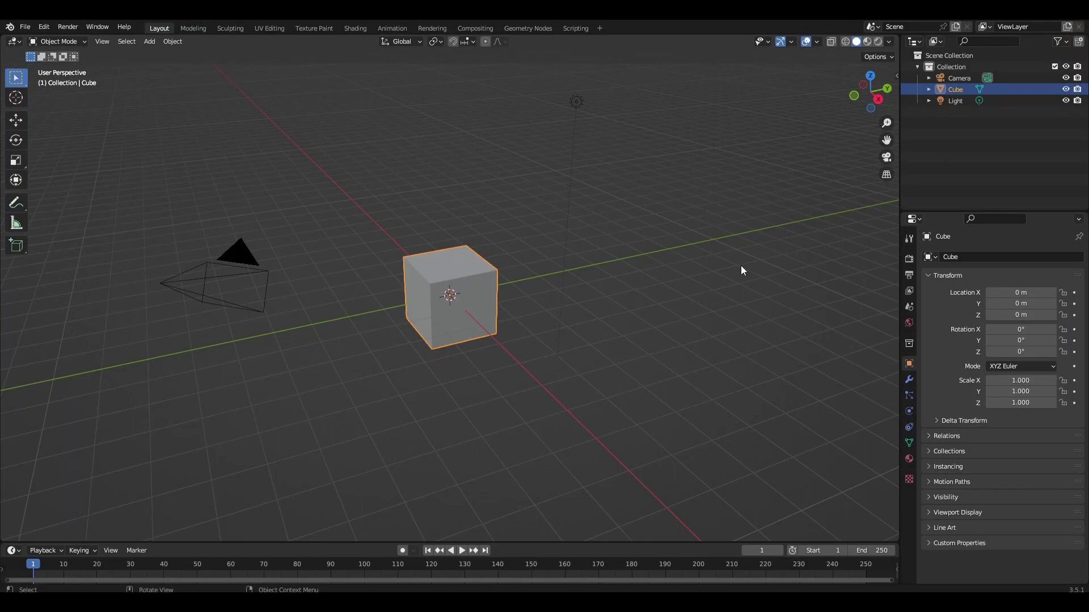
Select the default camera, cube and light for deletion.
{"action": "key", "text": "a"}
Delete the selected default objects, then add a smooth-shaded UV sphere at the origin.
{"action": "key", "text": "Delete"}
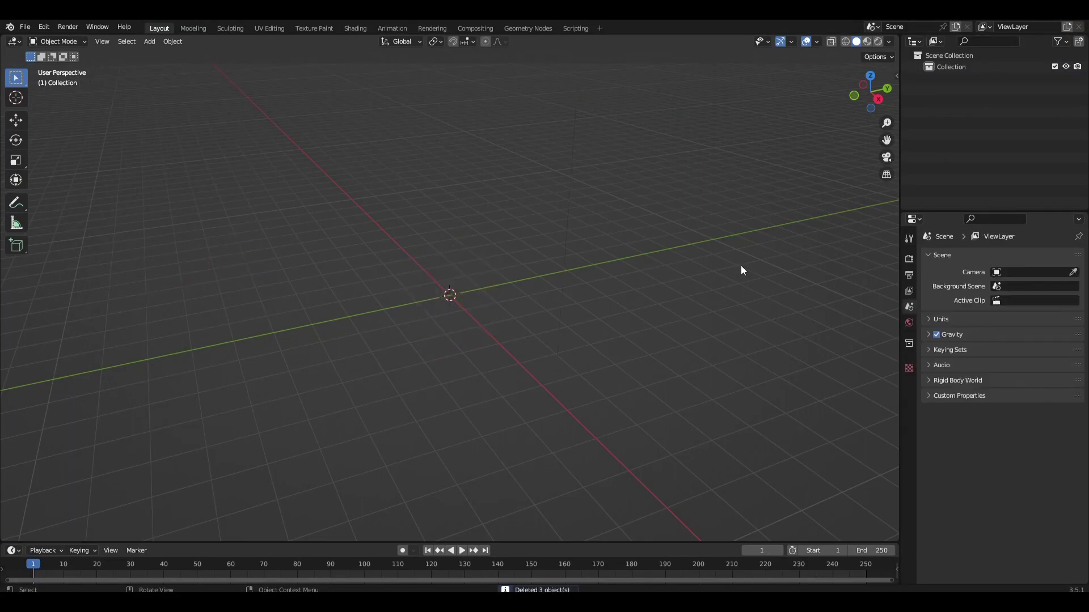
{"action": "key", "text": "shift+a"}
{"action": "key", "text": "shift+a"}
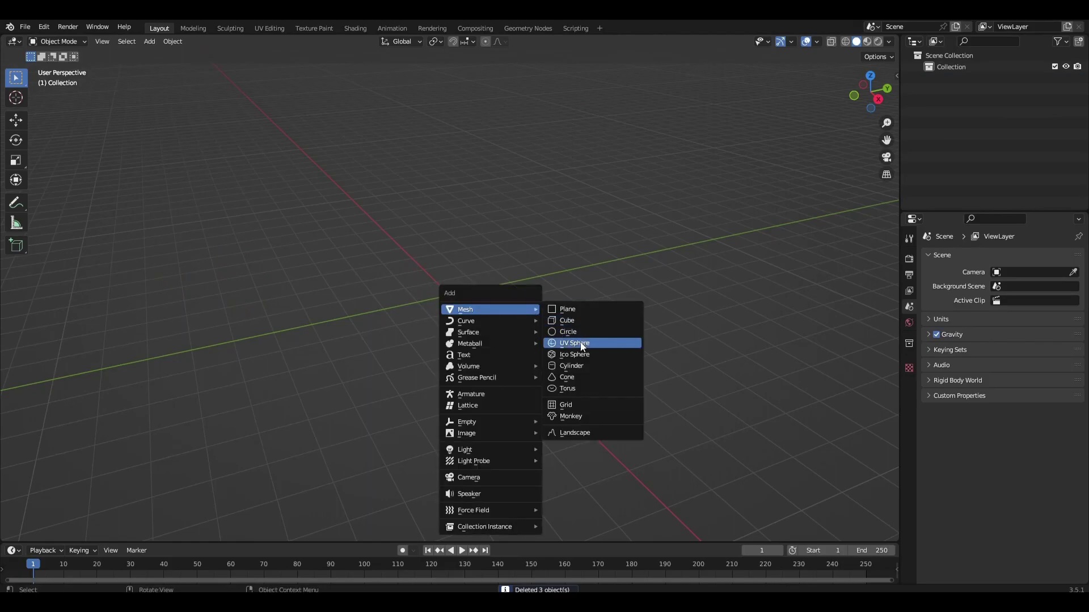
{"action": "left_click", "coordinate": [581, 343]}
{"action": "right_click", "coordinate": [558, 362]}
{"action": "left_click", "coordinate": [558, 363]}
{"action": "scroll", "coordinate": [521, 511], "scroll_direction": "down", "scroll_amount": 3}
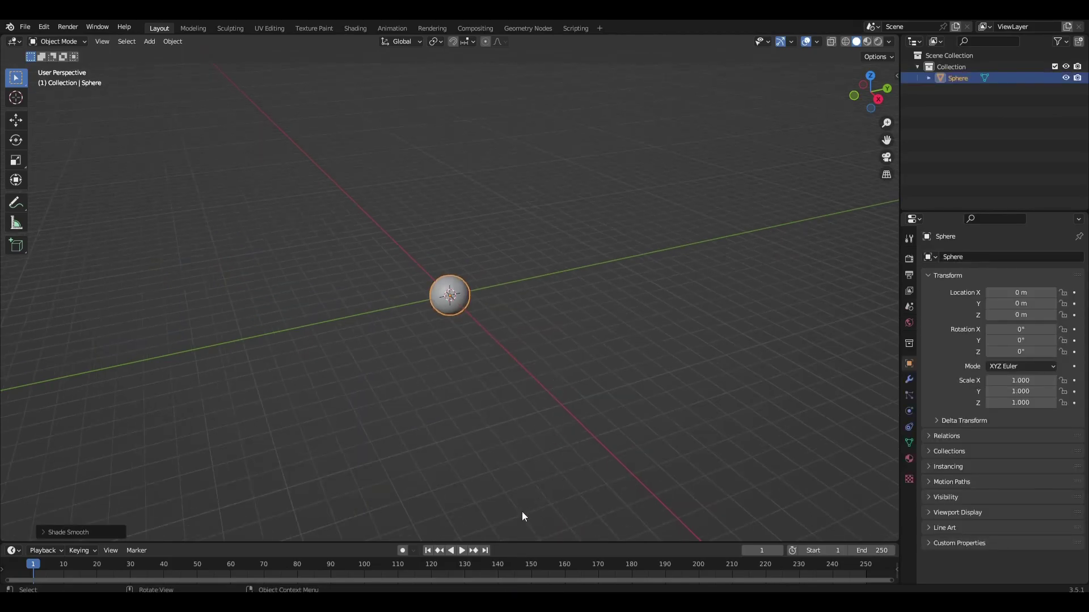
{"action": "key", "text": "shift+a"}
{"action": "mouse_move", "coordinate": [477, 376]}
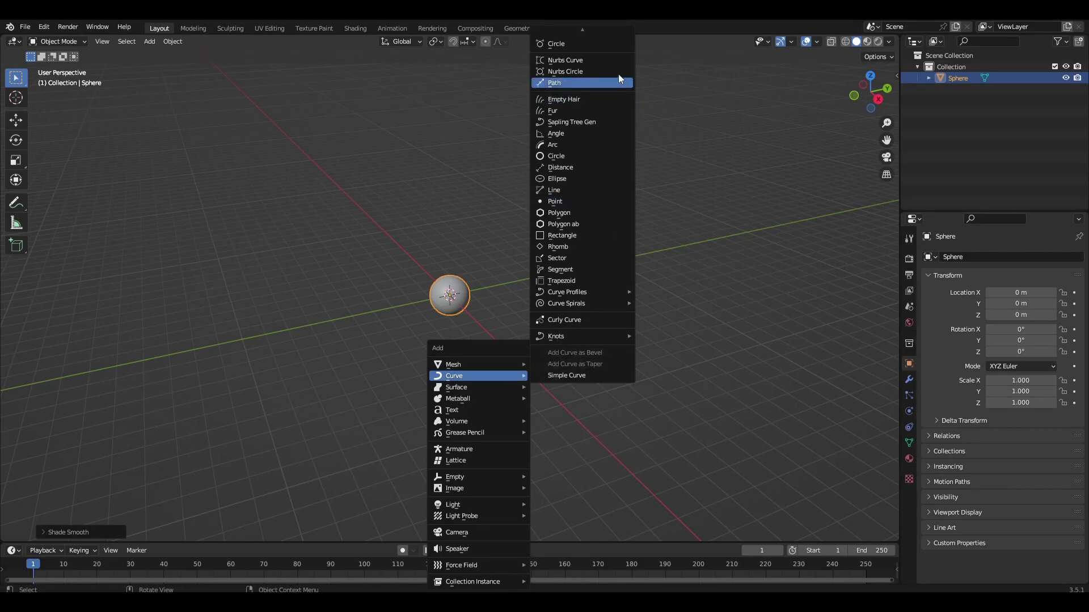
Add a Bezier circle scaled to 8.8, viewed from the top.
{"action": "left_click", "coordinate": [605, 45]}
{"action": "key", "text": "KP_7"}
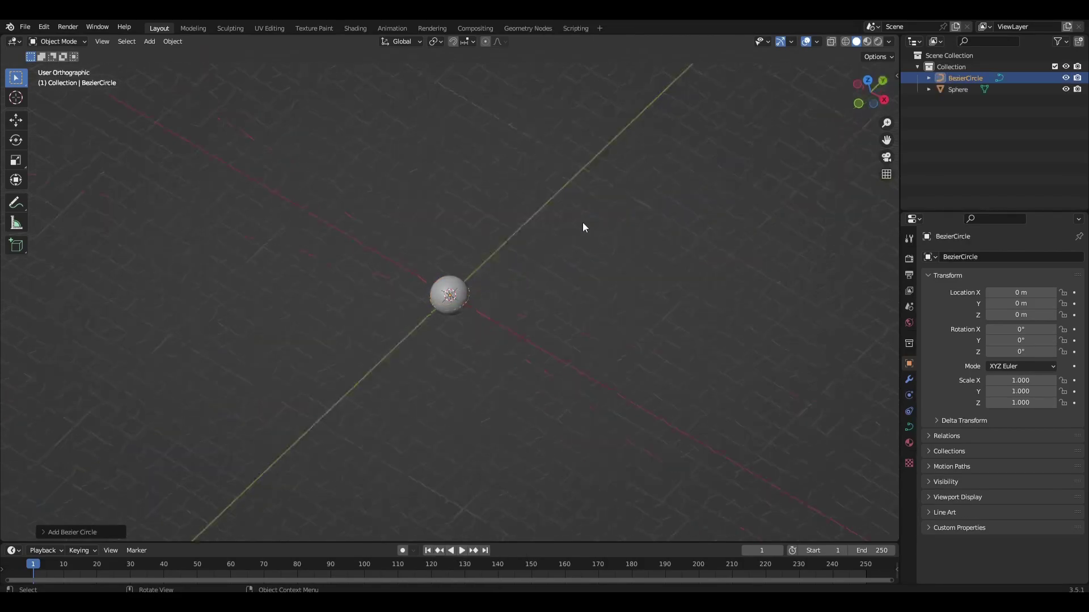
{"action": "type", "text": "s8.8"}
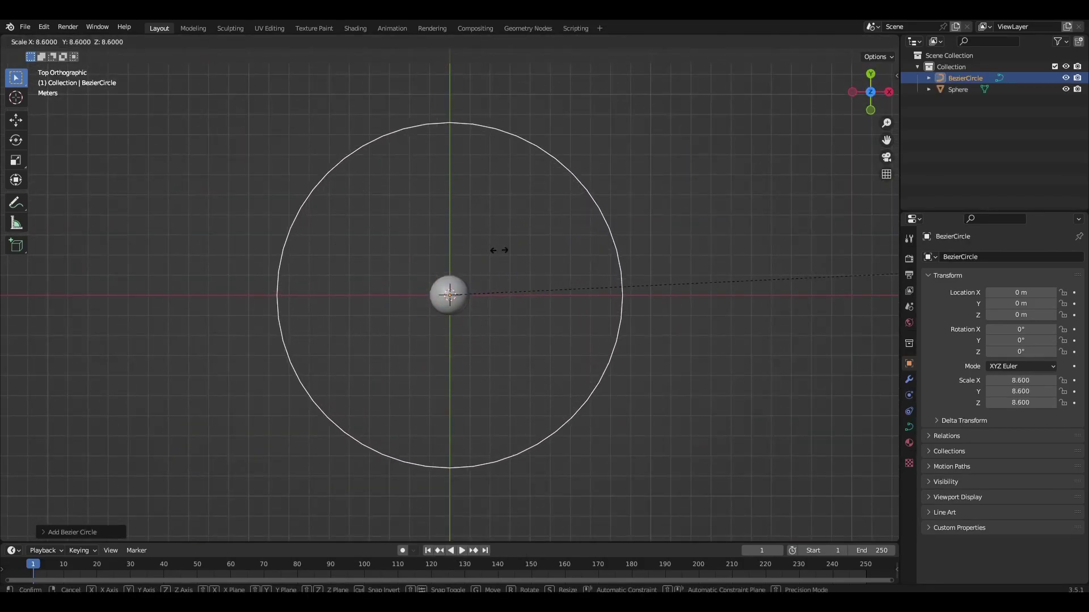
{"action": "key", "text": "Return"}
{"action": "middle_click_drag", "start_coordinate": [514, 251], "coordinate": [479, 290], "text": "shift"}
{"action": "right_click", "coordinate": [479, 291]}
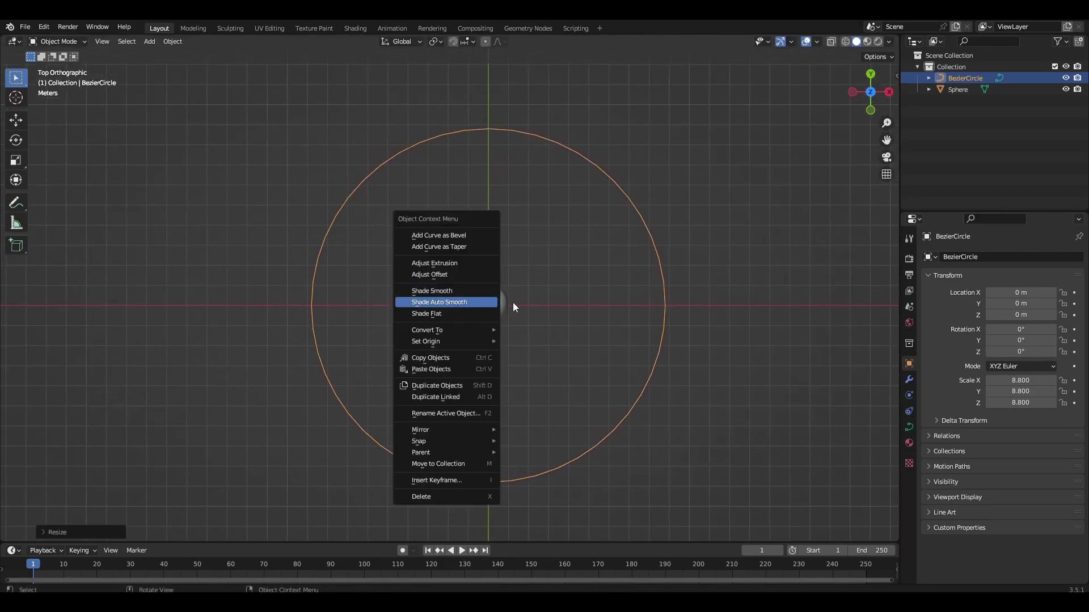
{"action": "key", "text": "Escape"}
Move the sphere along X to −9 m.
{"action": "left_click", "coordinate": [488, 304]}
{"action": "key", "text": "g"}
{"action": "key", "text": "x"}
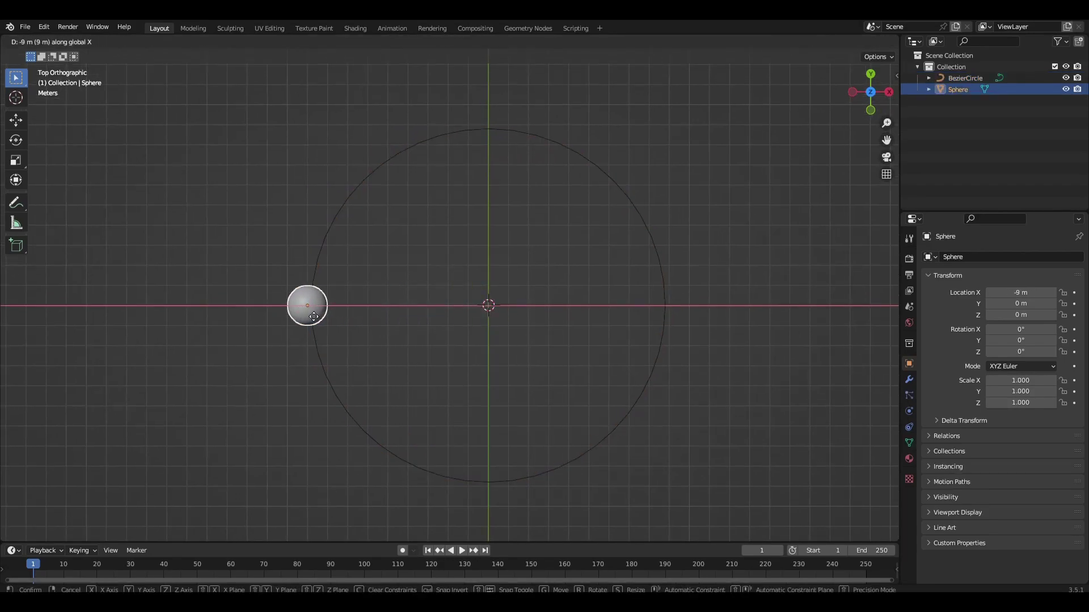
{"action": "left_click", "coordinate": [316, 317]}
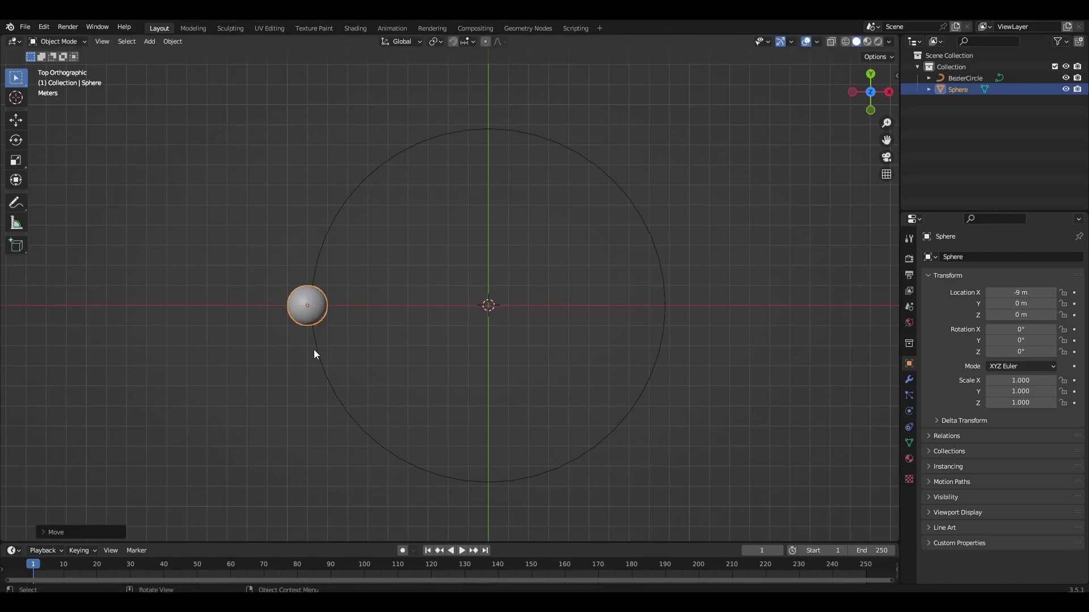
Rescale the Bezier circle so its rim passes through the sphere, then reselect it.
{"action": "left_click", "coordinate": [314, 349]}
{"action": "key", "text": "s"}
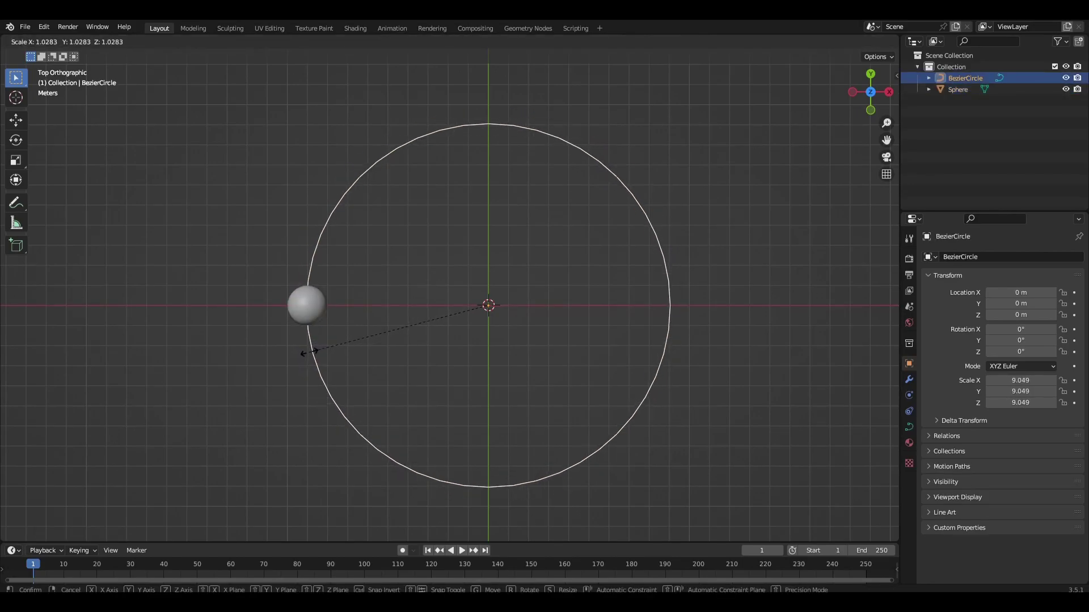
{"action": "left_click", "coordinate": [309, 356]}
{"action": "left_click", "coordinate": [323, 303]}
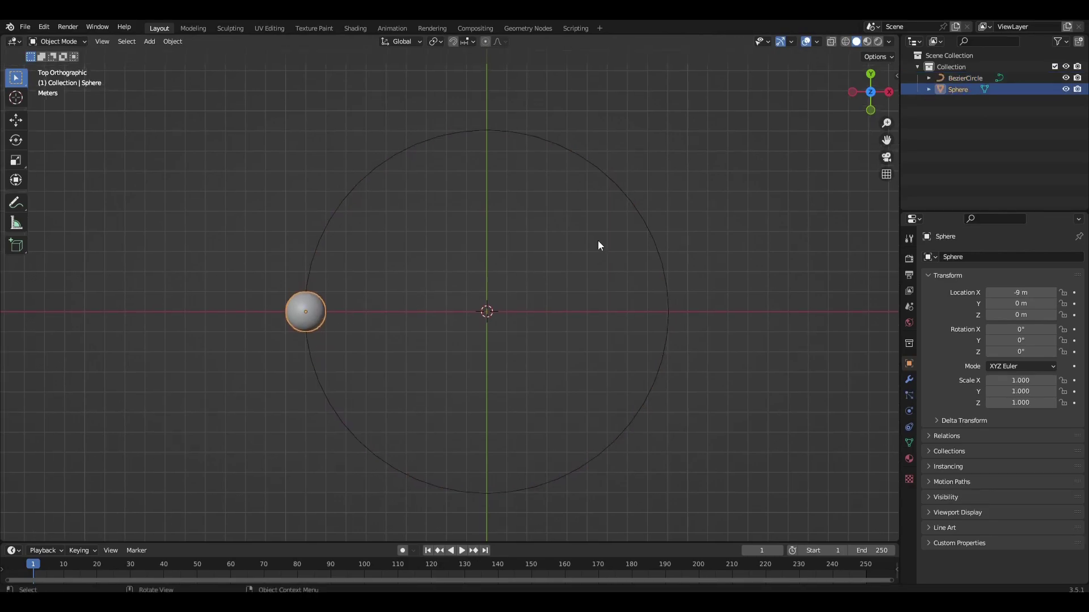
{"action": "left_click", "coordinate": [642, 211]}
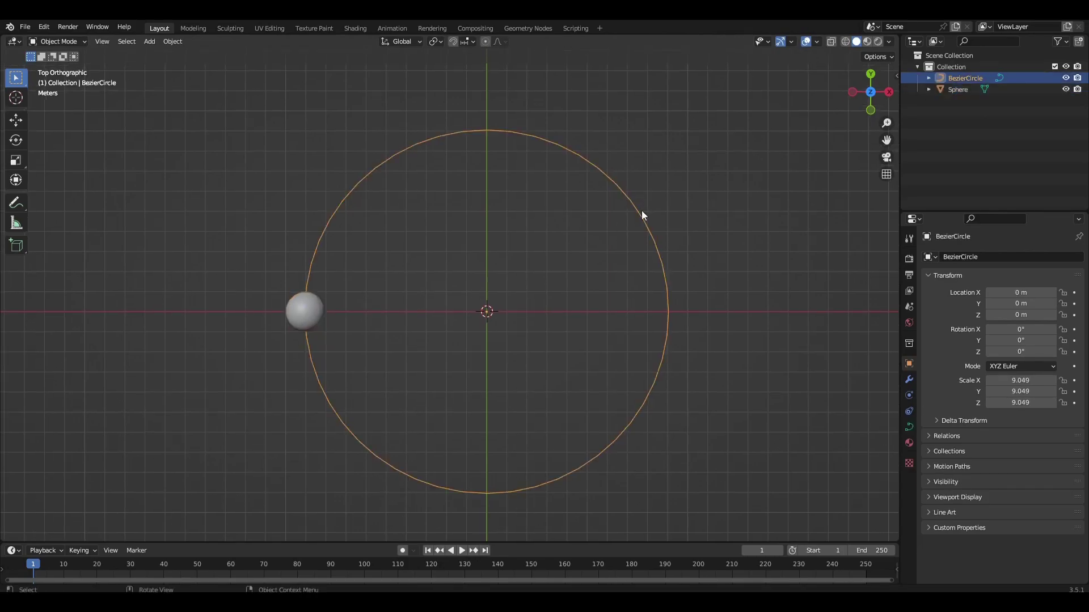
{"action": "left_click", "coordinate": [909, 395]}
Add a force field to the circle with its shape set to Curve.
{"action": "left_click", "coordinate": [956, 257]}
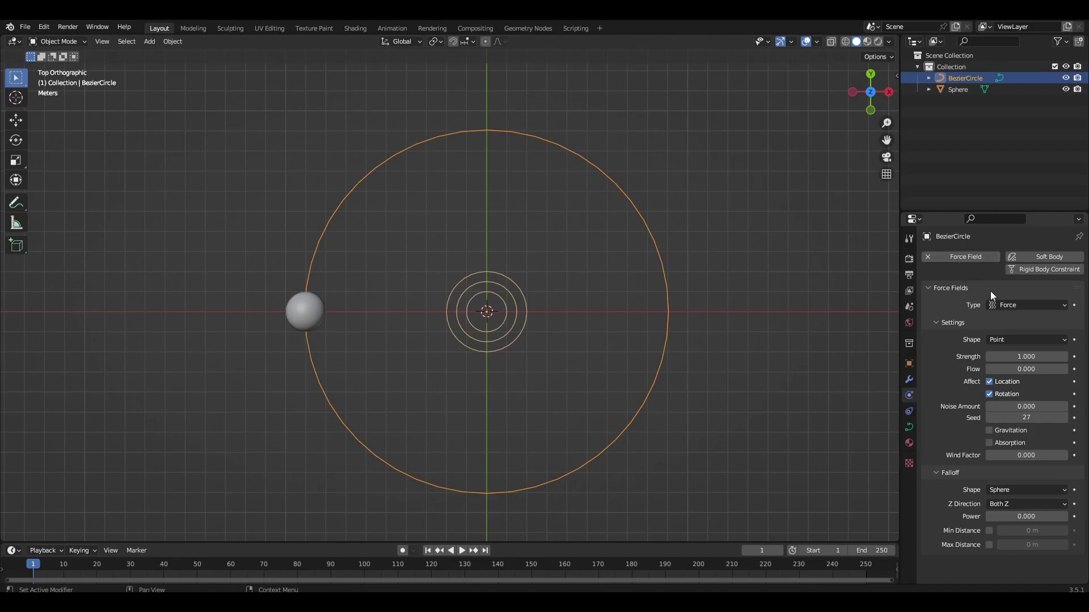
{"action": "left_click", "coordinate": [1004, 340]}
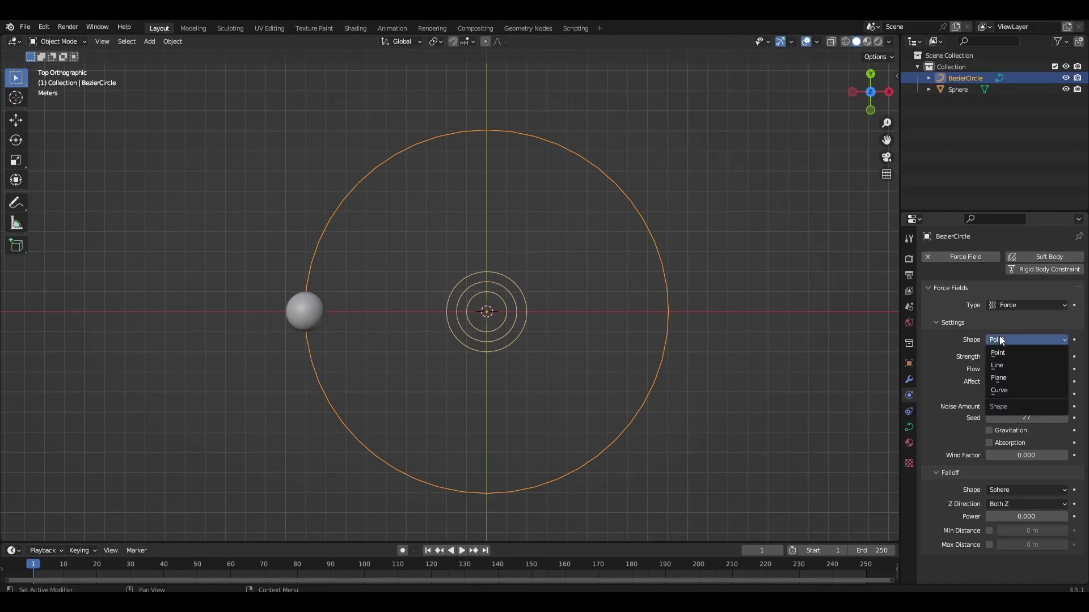
{"action": "left_click", "coordinate": [999, 390]}
{"action": "middle_click_drag", "start_coordinate": [881, 367], "coordinate": [782, 292], "text": "shift"}
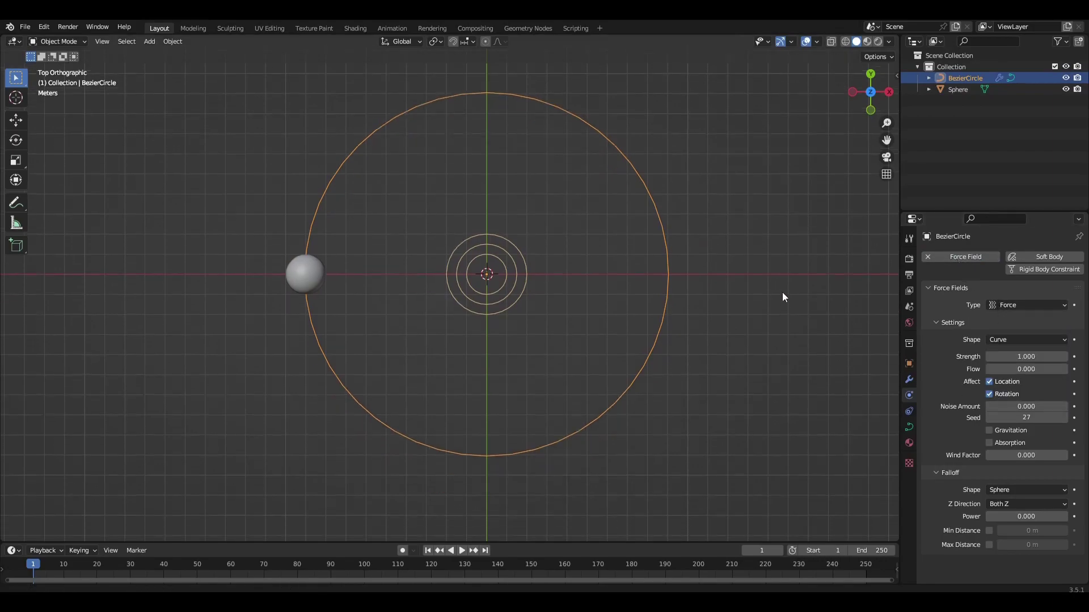
Set the field's strength to −10, flow to 0.4 and noise amount to 0.6.
{"action": "left_click", "coordinate": [1003, 354]}
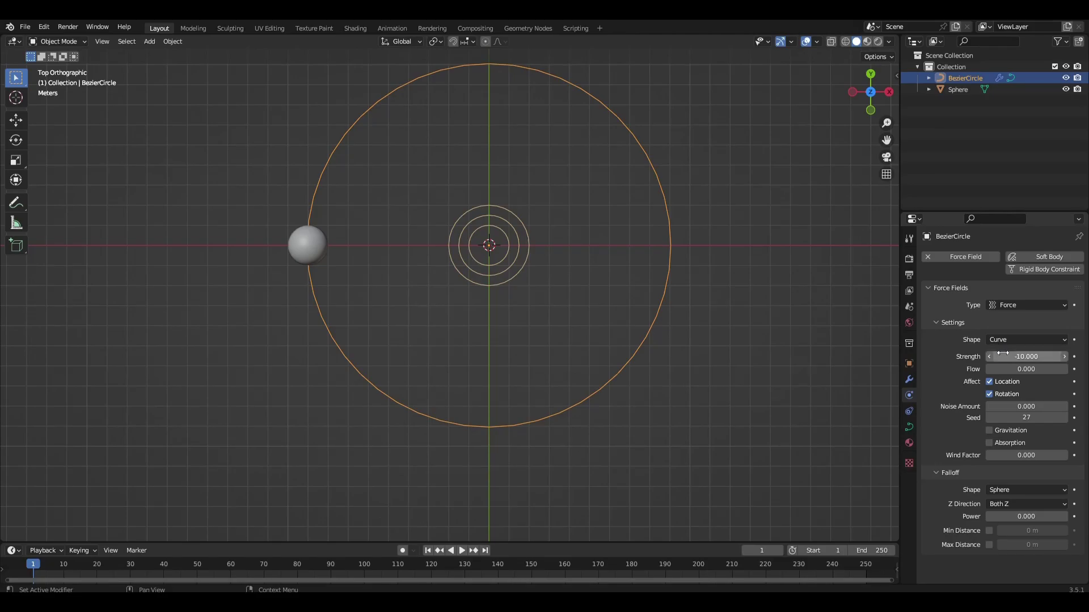
{"action": "type", "text": "-10.00"}
{"action": "key", "text": "Return"}
{"action": "left_click", "coordinate": [1063, 373]}
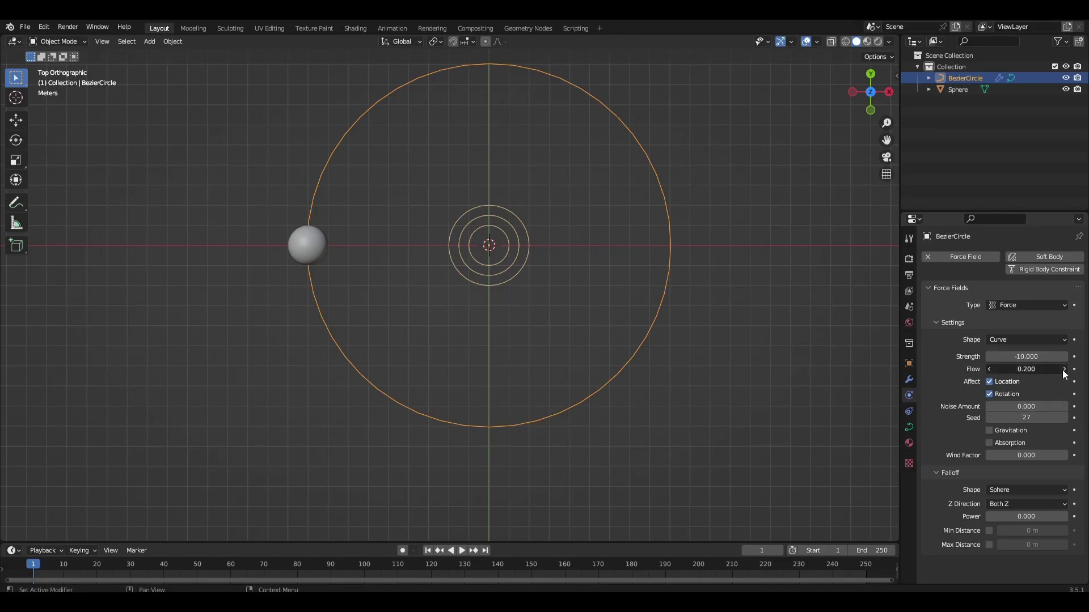
{"action": "type", "text": "0.4"}
{"action": "key", "text": "Return"}
{"action": "left_click", "coordinate": [1066, 410]}
{"action": "left_click", "coordinate": [1065, 411]}
{"action": "left_click", "coordinate": [1066, 411]}
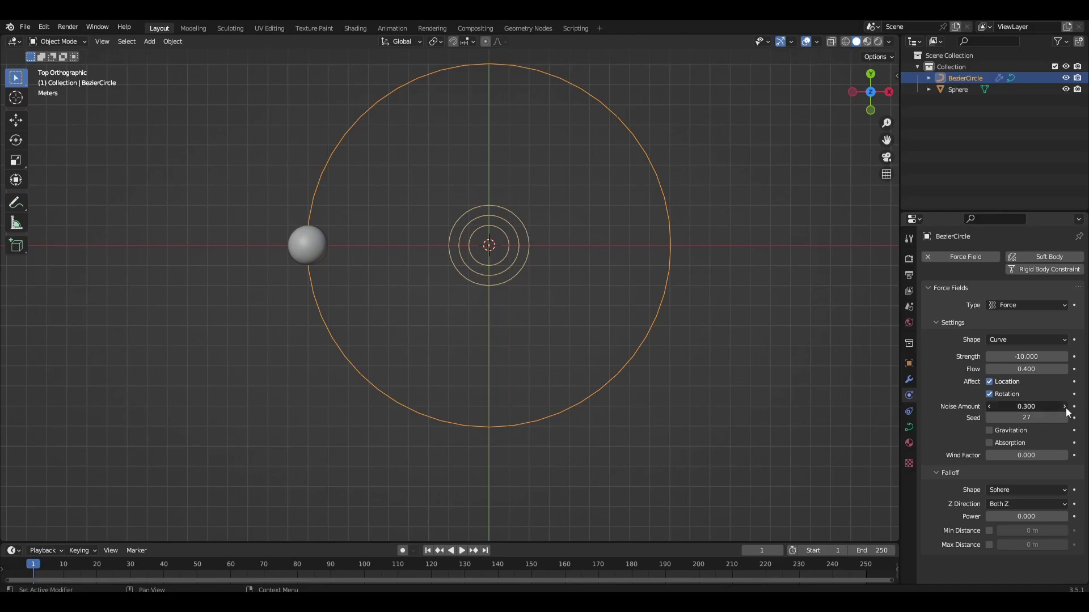
{"action": "scroll", "coordinate": [634, 326], "scroll_direction": "down", "scroll_amount": 1}
{"action": "middle_click_drag", "start_coordinate": [633, 326], "coordinate": [601, 356], "text": "shift"}
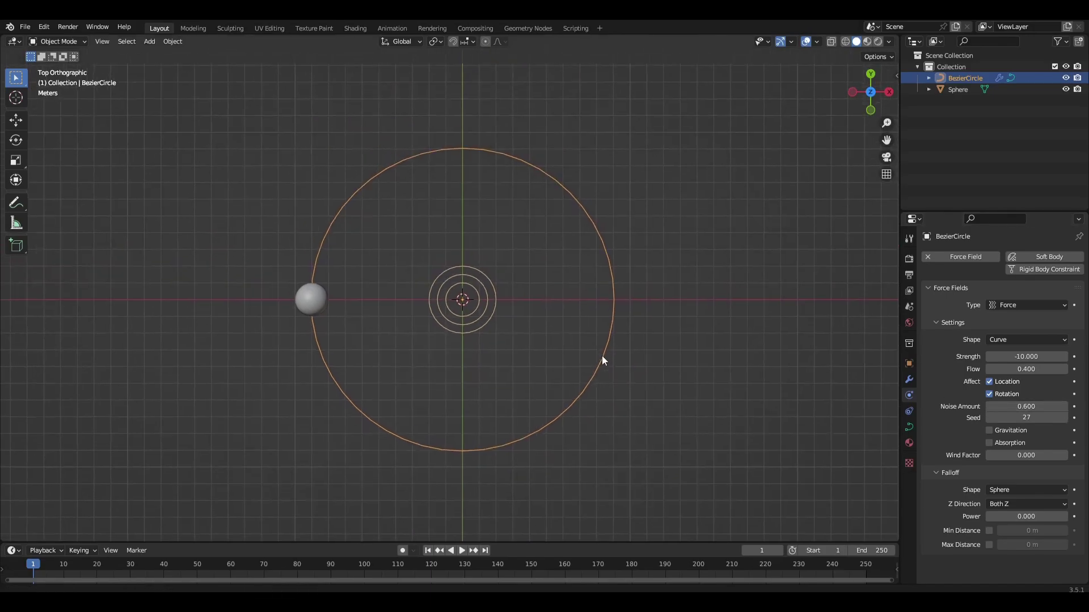
{"action": "key", "text": "shift+a"}
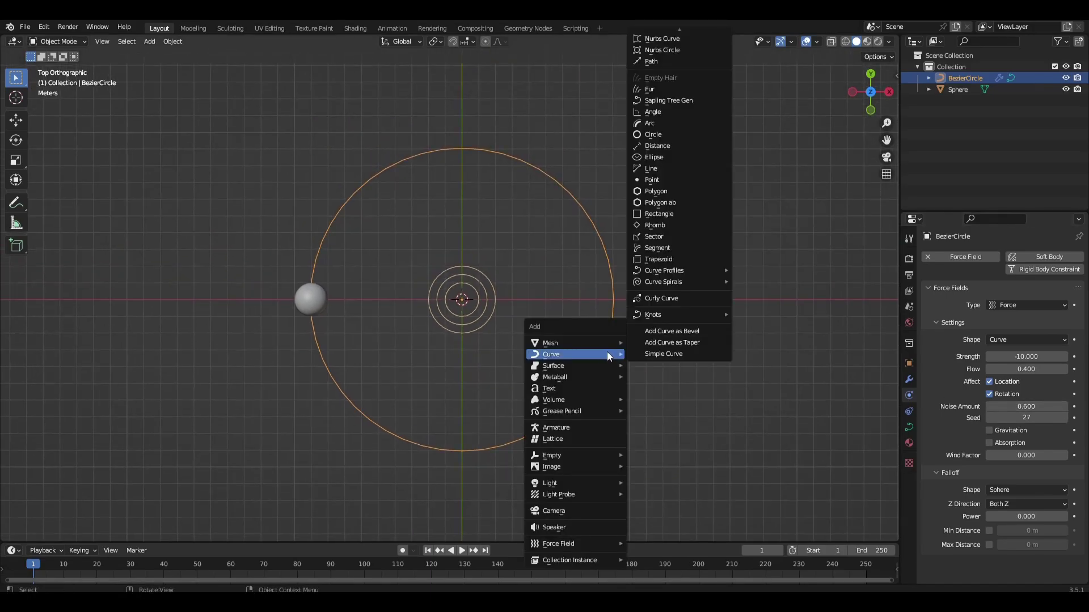
Add a cube in wireframe view and scale it up to enclose the ring and sphere.
{"action": "left_click", "coordinate": [652, 354]}
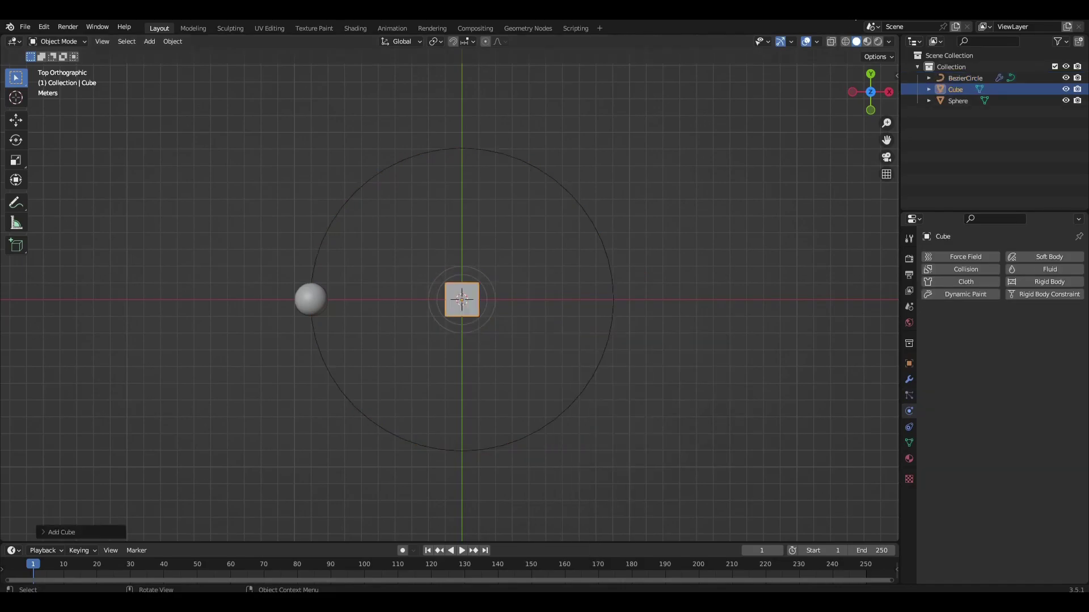
{"action": "left_click", "coordinate": [845, 42]}
{"action": "key", "text": "s"}
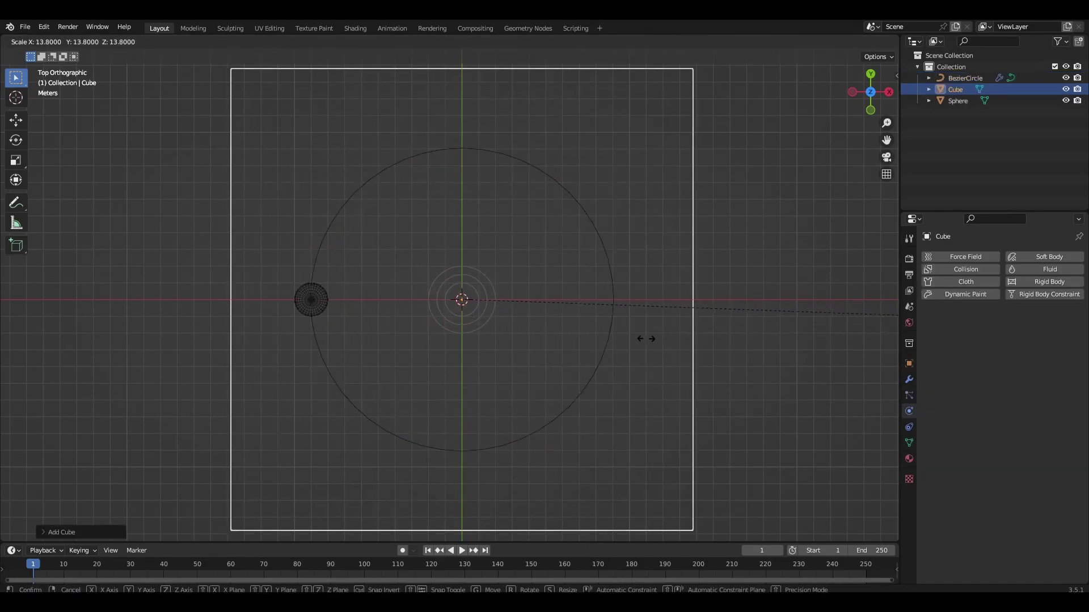
{"action": "left_click", "coordinate": [652, 343]}
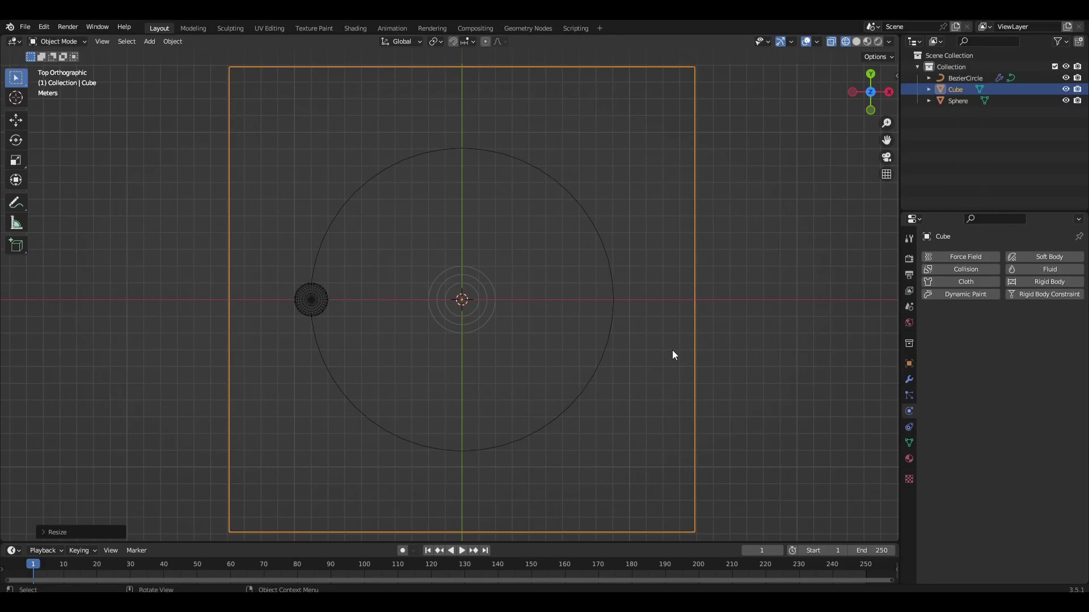
{"action": "key", "text": "s"}
{"action": "left_click", "coordinate": [704, 355]}
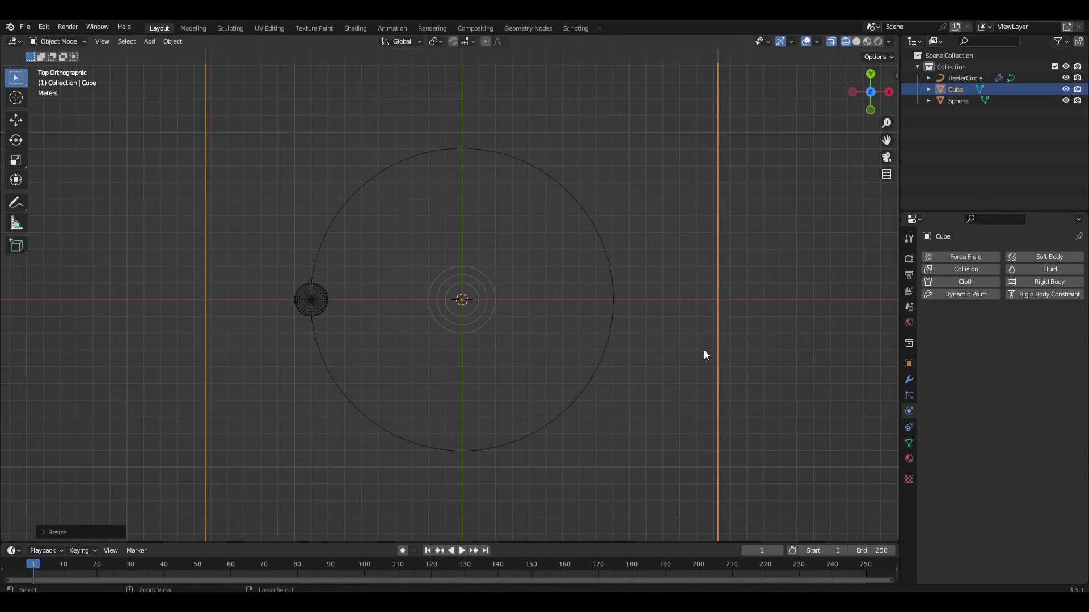
{"action": "left_click", "coordinate": [1034, 269]}
Make the cube a Liquid fluid domain with resolution divisions of 128.
{"action": "left_click", "coordinate": [998, 330]}
{"action": "left_click", "coordinate": [997, 358]}
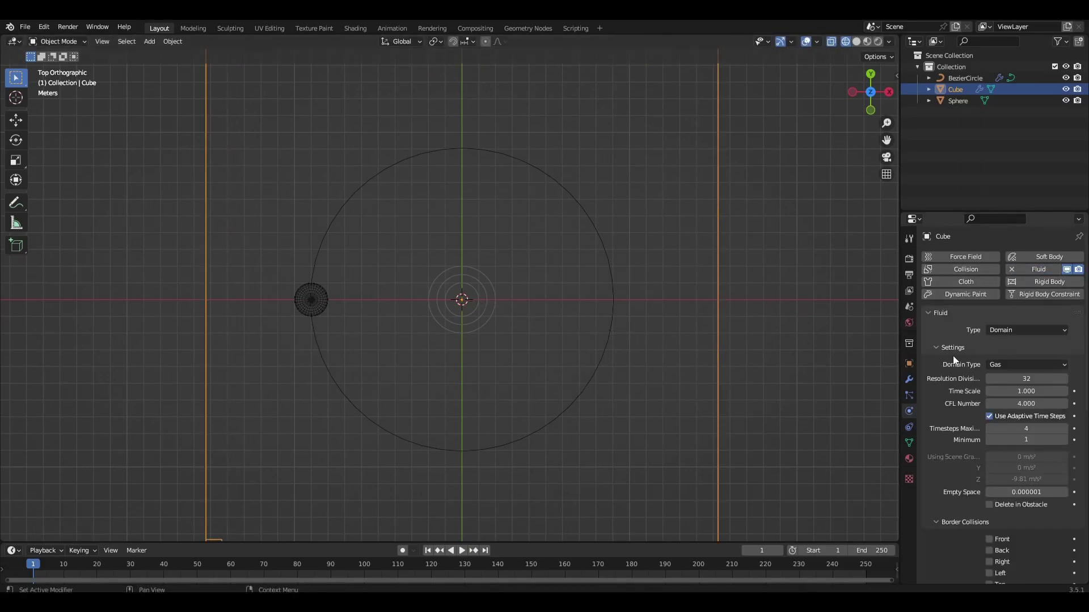
{"action": "left_click", "coordinate": [999, 366]}
{"action": "left_click", "coordinate": [1002, 391]}
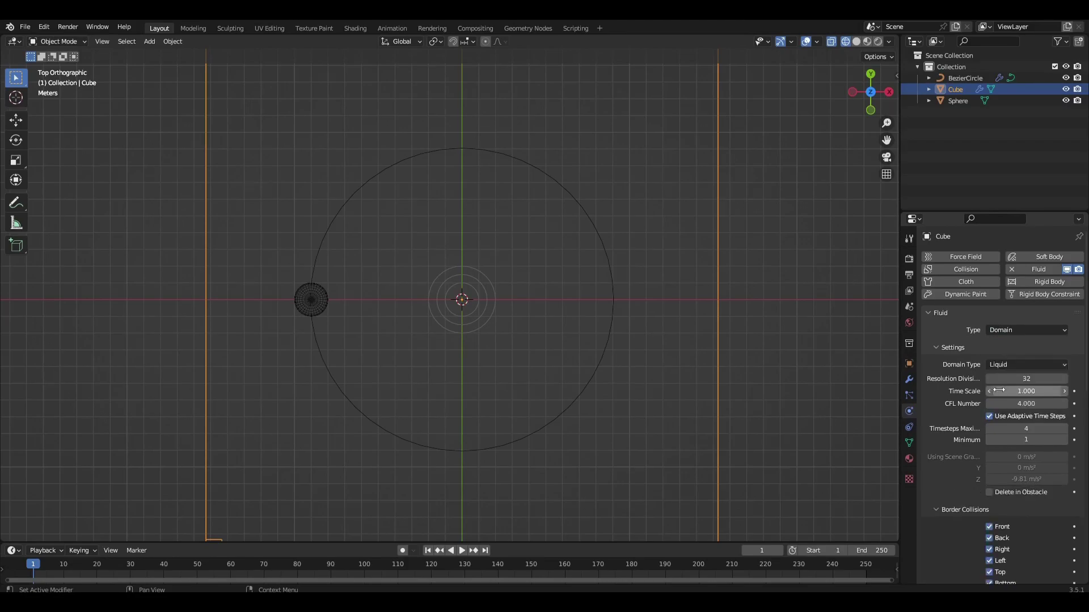
{"action": "scroll", "coordinate": [1003, 378], "scroll_direction": "down", "scroll_amount": 4}
{"action": "scroll", "coordinate": [1000, 376], "scroll_direction": "down", "scroll_amount": 2}
{"action": "scroll", "coordinate": [991, 374], "scroll_direction": "down", "scroll_amount": 4}
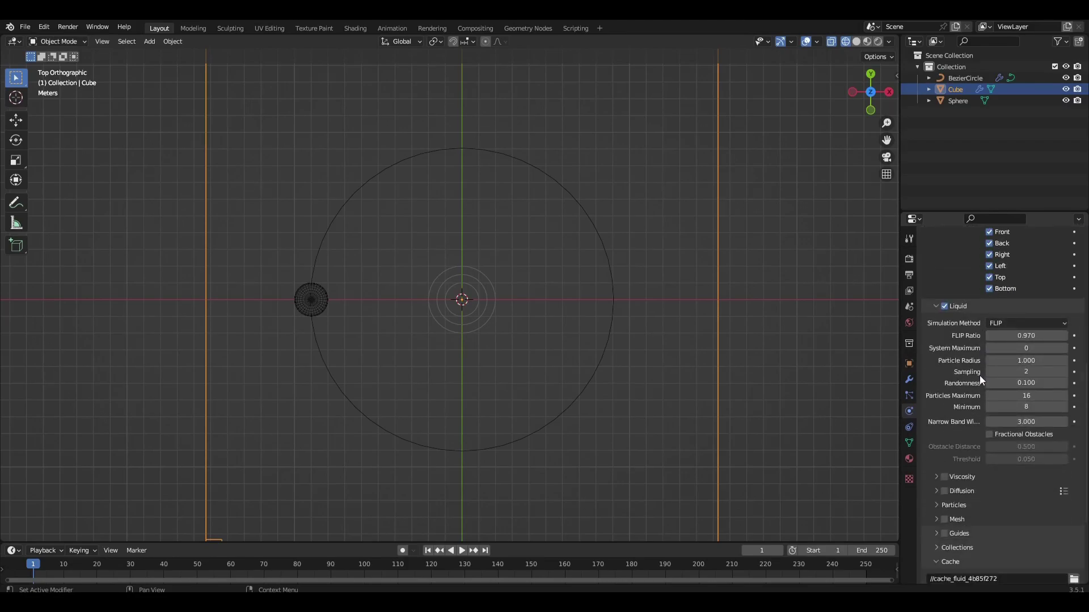
{"action": "scroll", "coordinate": [979, 367], "scroll_direction": "up", "scroll_amount": 10}
{"action": "scroll", "coordinate": [980, 368], "scroll_direction": "down", "scroll_amount": 1}
{"action": "left_click", "coordinate": [1014, 355]}
{"action": "type", "text": "128"}
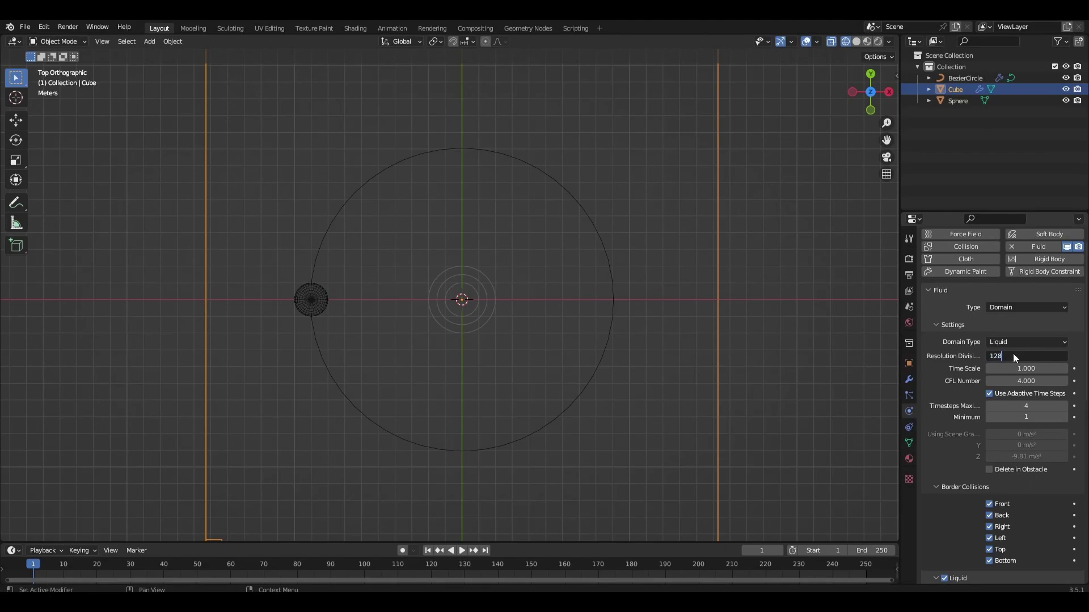
{"action": "key", "text": "Return"}
{"action": "scroll", "coordinate": [984, 400], "scroll_direction": "down", "scroll_amount": 6}
{"action": "scroll", "coordinate": [972, 415], "scroll_direction": "down", "scroll_amount": 6}
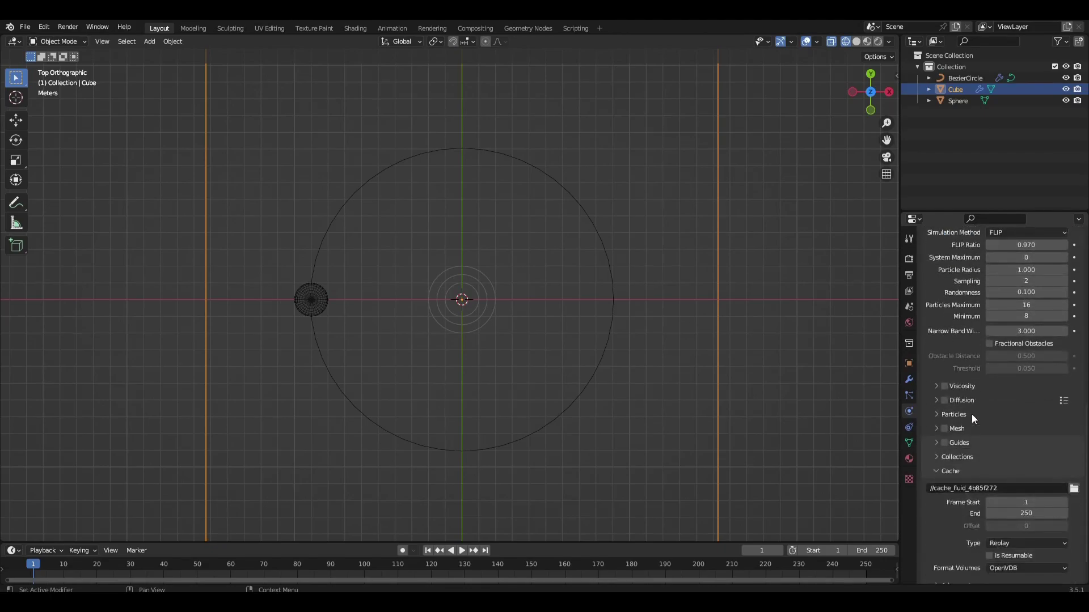
{"action": "scroll", "coordinate": [988, 433], "scroll_direction": "down", "scroll_amount": 6}
Set the cache to All with Uni Cache format, ending at frame 150, and the scene end to 150.
{"action": "left_click", "coordinate": [1006, 507]}
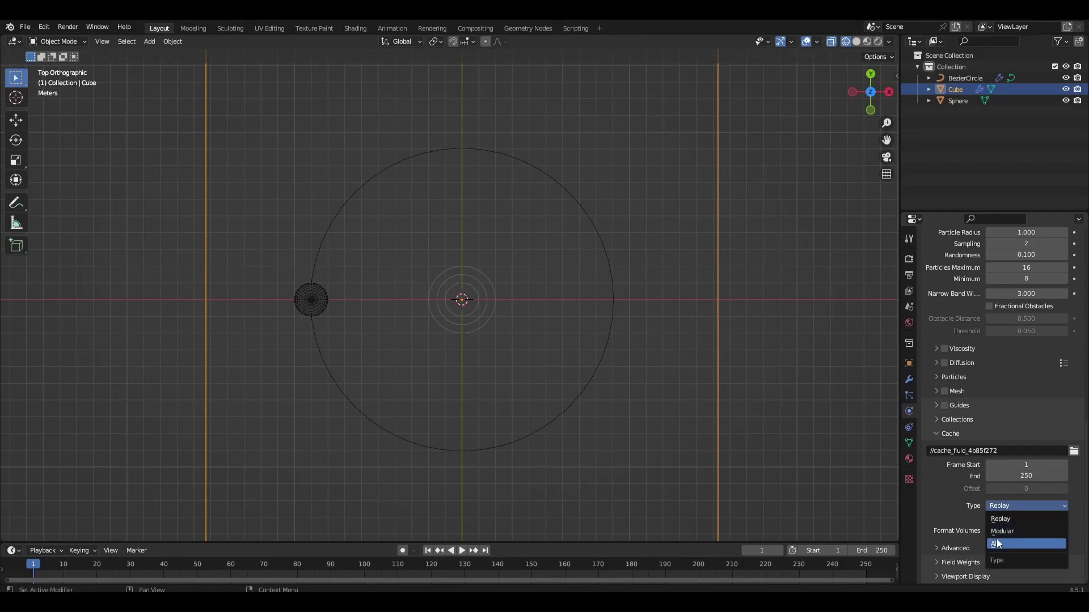
{"action": "left_click", "coordinate": [1000, 543]}
{"action": "left_click", "coordinate": [993, 531]}
{"action": "left_click", "coordinate": [1007, 473]}
{"action": "type", "text": "150"}
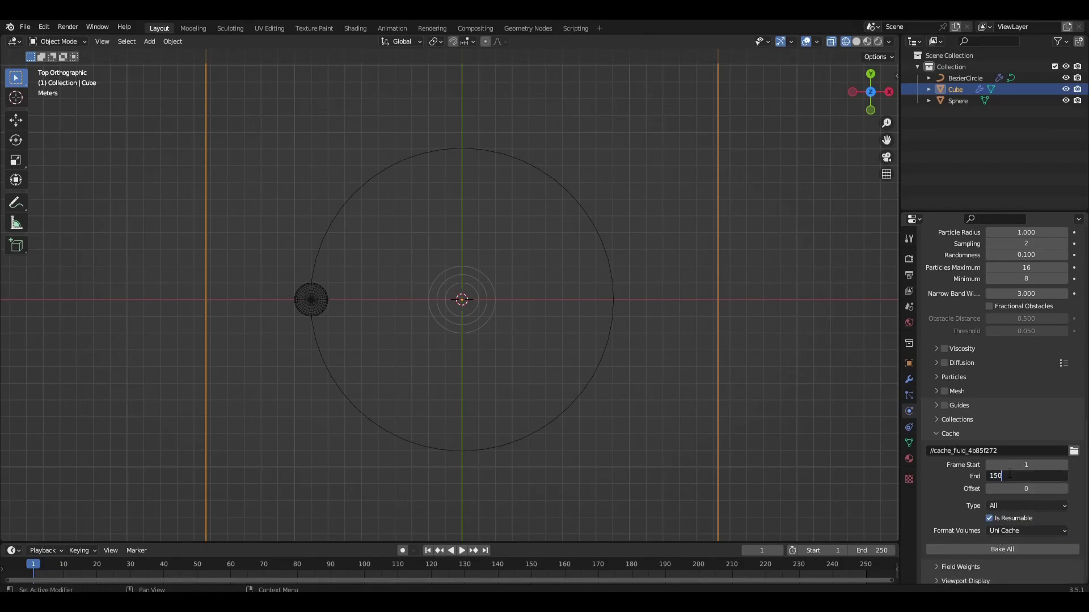
{"action": "key", "text": "Return"}
{"action": "left_click", "coordinate": [873, 550]}
{"action": "type", "text": "15"}
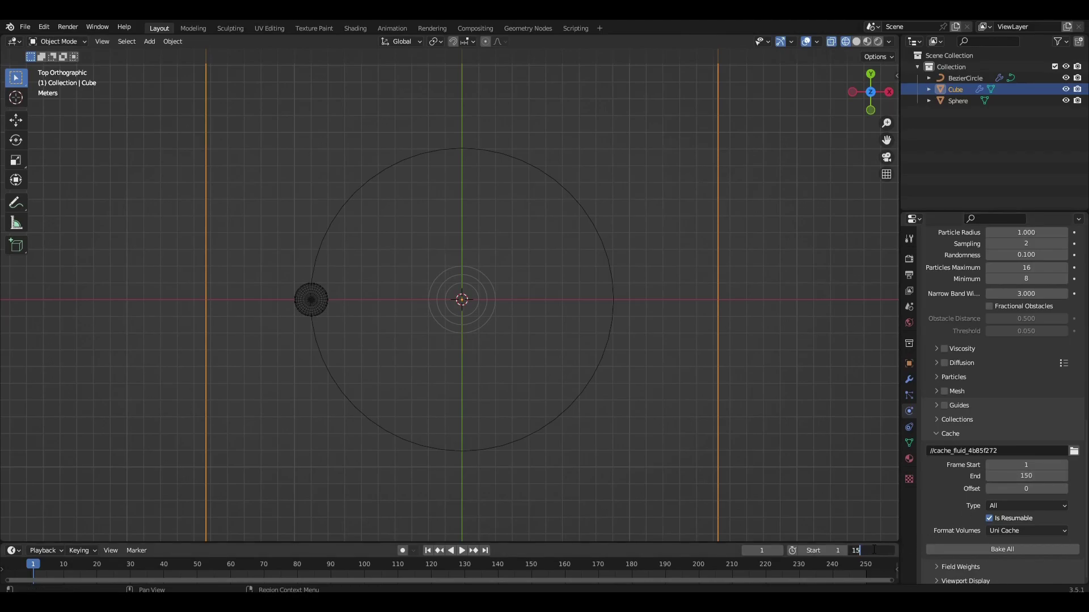
{"action": "type", "text": "0"}
{"action": "key", "text": "Return"}
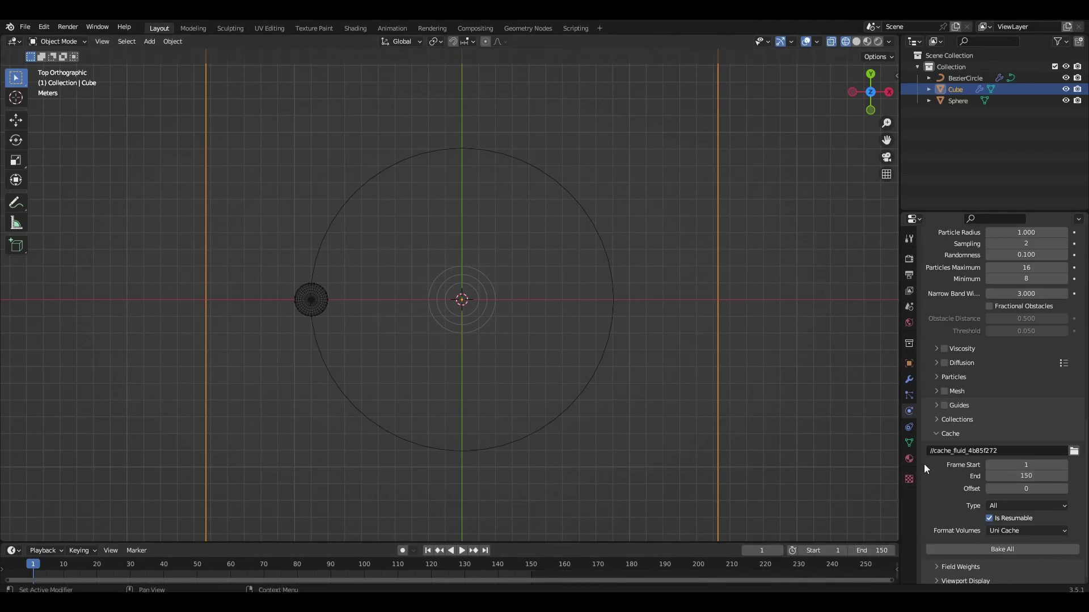
{"action": "scroll", "coordinate": [951, 389], "scroll_direction": "up", "scroll_amount": 2}
{"action": "scroll", "coordinate": [956, 384], "scroll_direction": "up", "scroll_amount": 3}
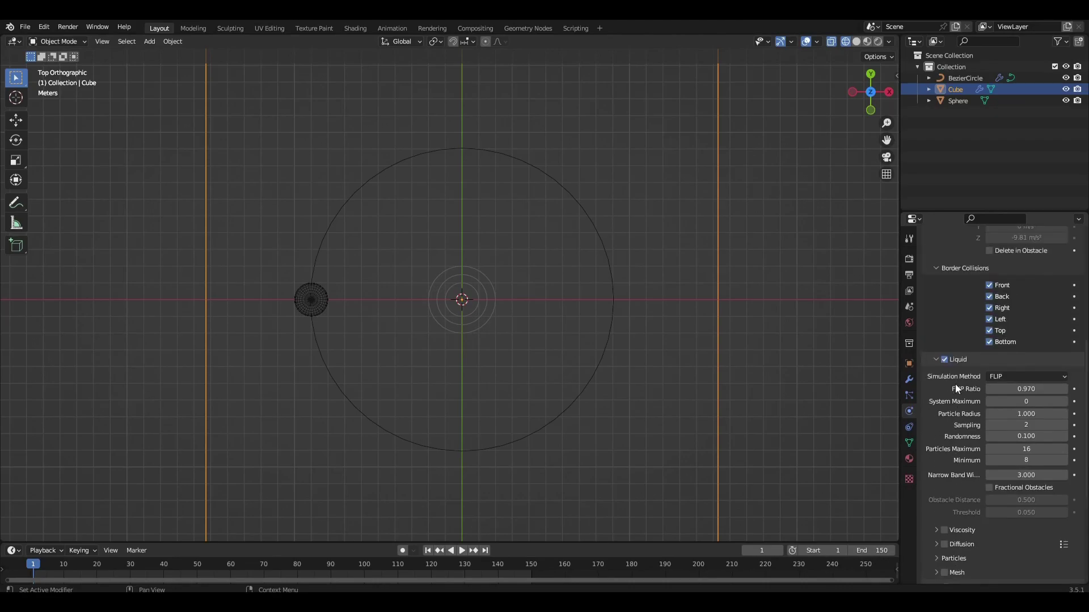
{"action": "scroll", "coordinate": [955, 383], "scroll_direction": "up", "scroll_amount": 3}
{"action": "scroll", "coordinate": [956, 384], "scroll_direction": "up", "scroll_amount": 2}
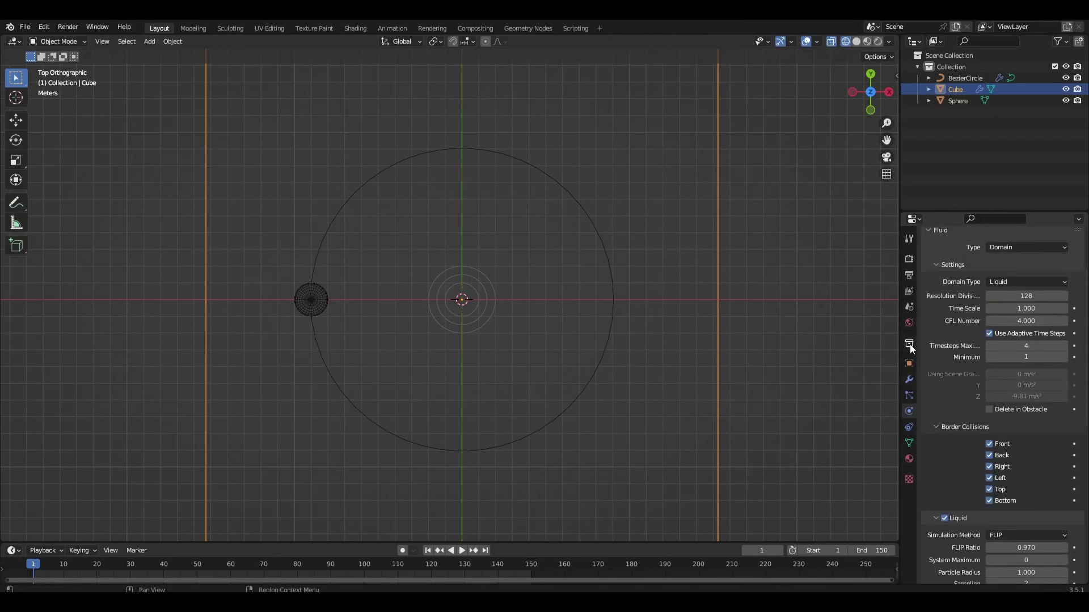
Edit the fluid domain's vertical (Z) gravity value.
{"action": "left_click", "coordinate": [909, 306]}
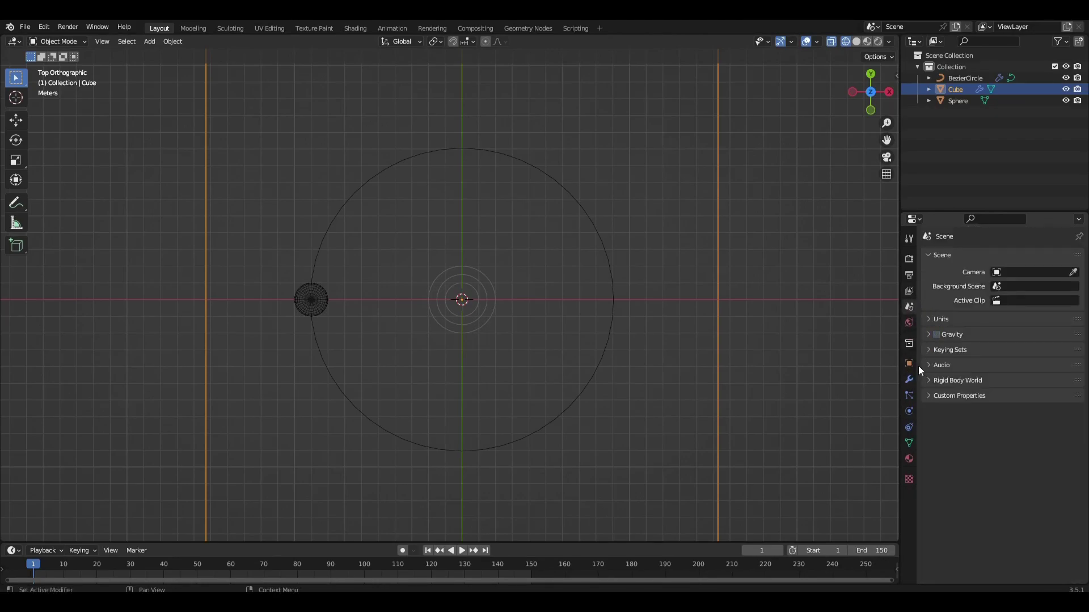
{"action": "left_click", "coordinate": [908, 380]}
{"action": "left_click", "coordinate": [908, 410]}
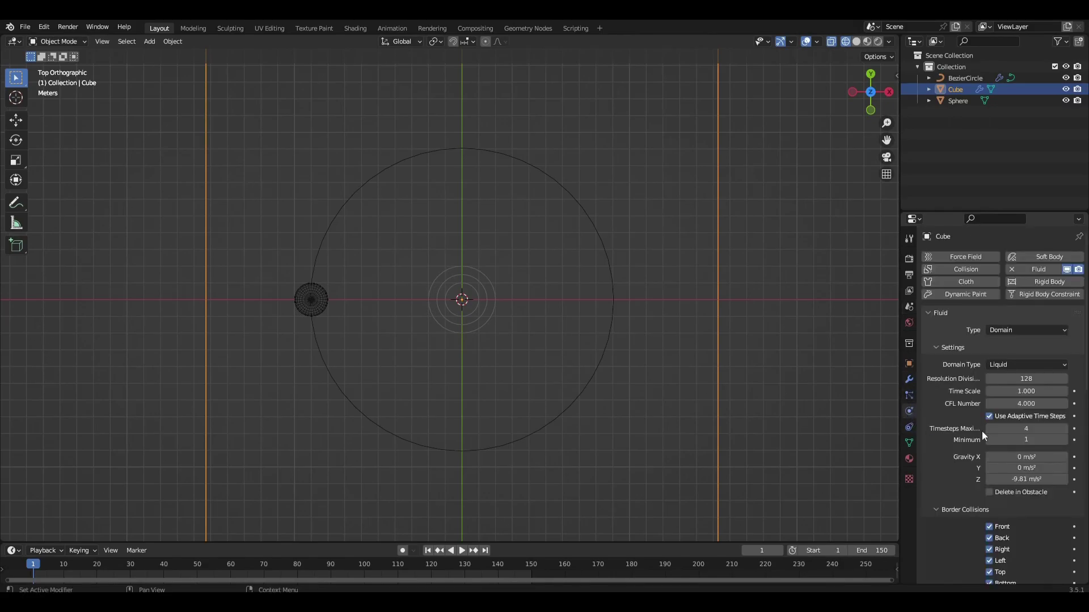
{"action": "scroll", "coordinate": [982, 431], "scroll_direction": "down", "scroll_amount": 4}
{"action": "left_click", "coordinate": [1005, 342]}
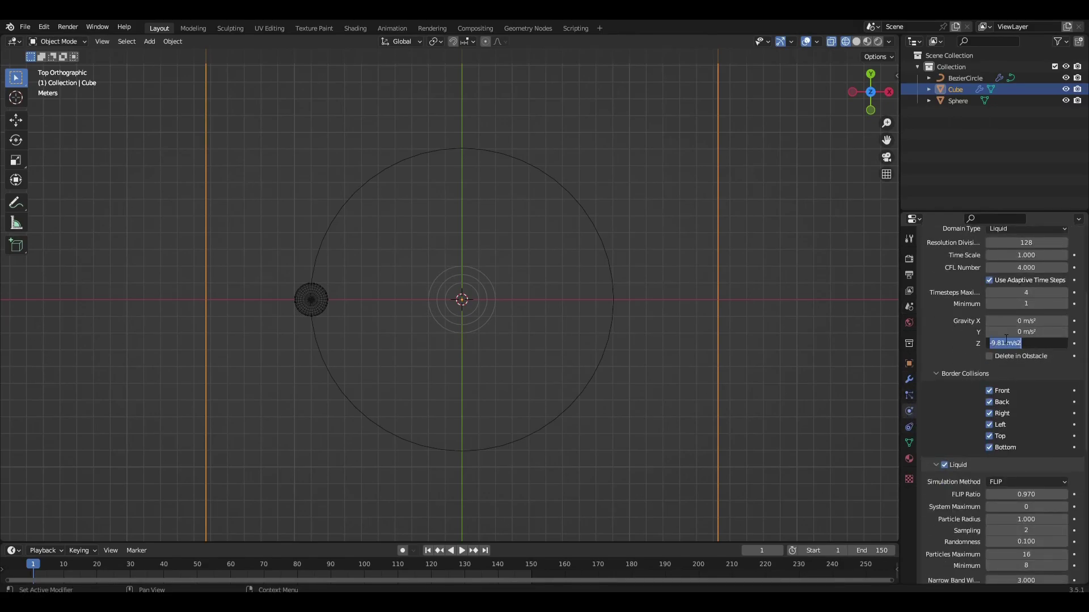
{"action": "key", "text": "Return"}
{"action": "scroll", "coordinate": [926, 379], "scroll_direction": "down", "scroll_amount": 3}
{"action": "scroll", "coordinate": [930, 382], "scroll_direction": "down", "scroll_amount": 1}
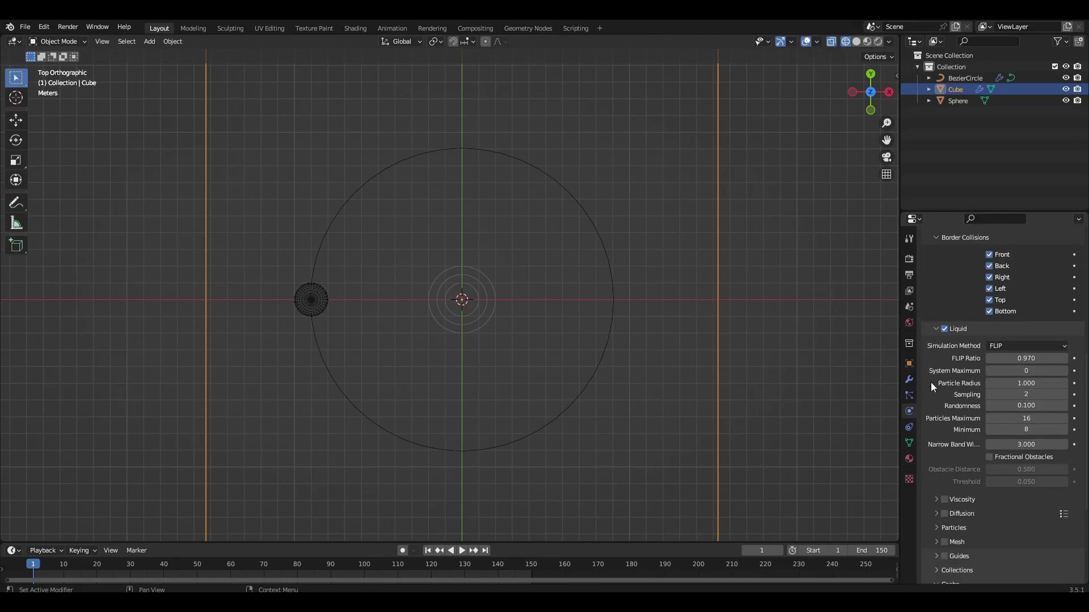
{"action": "scroll", "coordinate": [931, 383], "scroll_direction": "down", "scroll_amount": 2}
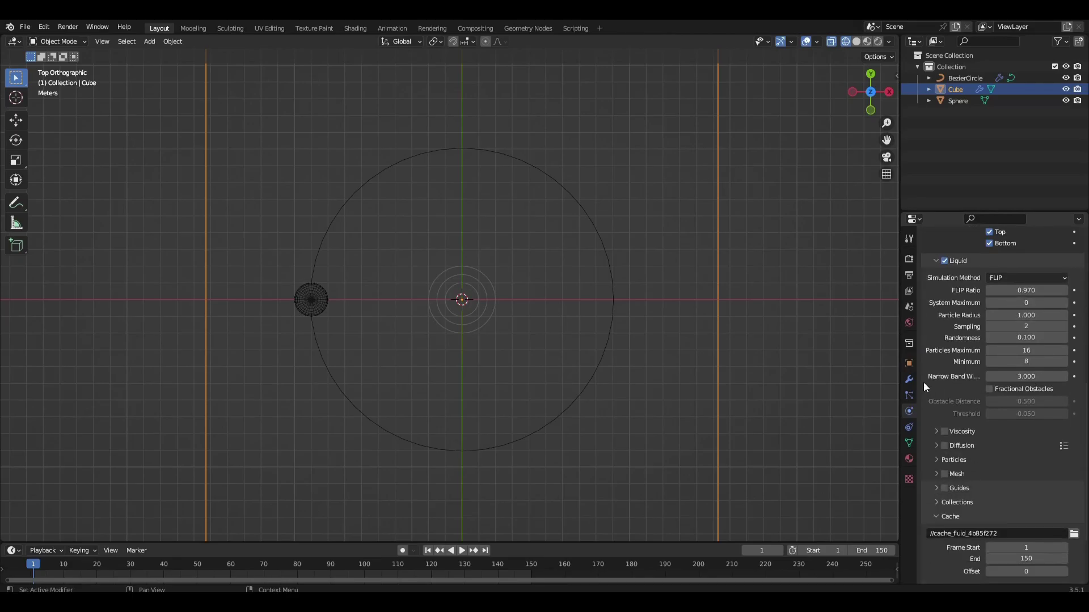
{"action": "left_click", "coordinate": [295, 302]}
Make the sphere a fluid Flow object emitting Liquid with Inflow behavior, then reselect the cube.
{"action": "left_click", "coordinate": [1038, 269]}
{"action": "left_click", "coordinate": [1012, 330]}
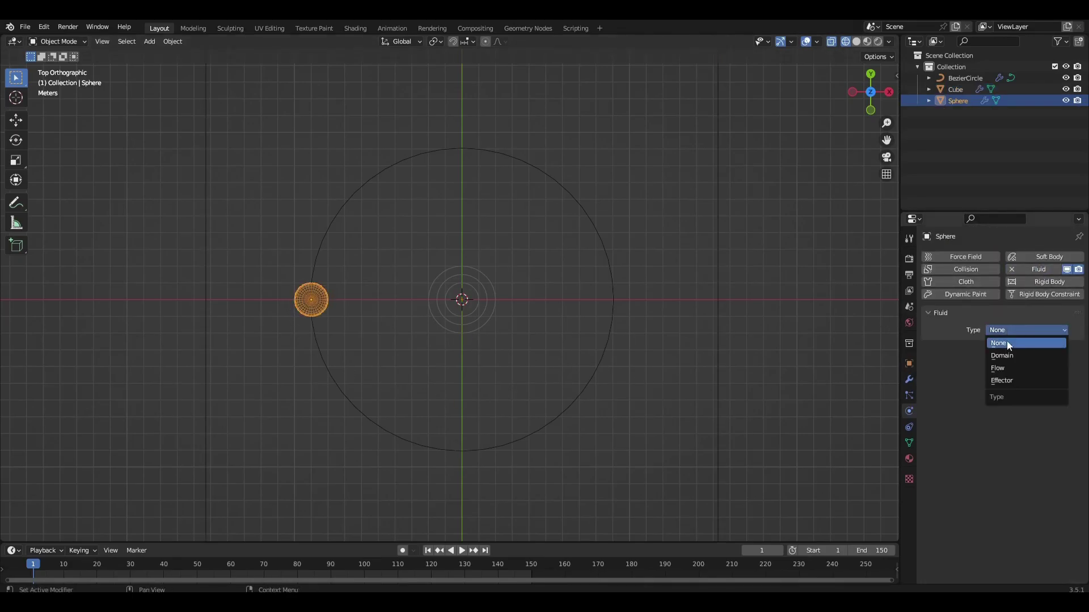
{"action": "left_click", "coordinate": [1003, 366]}
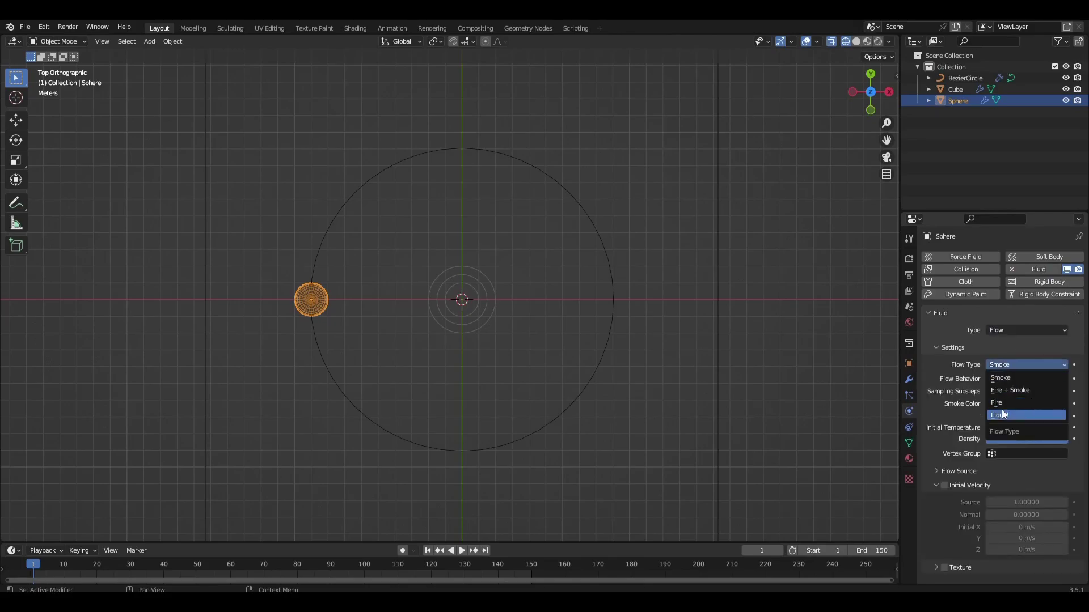
{"action": "left_click", "coordinate": [1003, 414]}
{"action": "left_click", "coordinate": [1010, 380]}
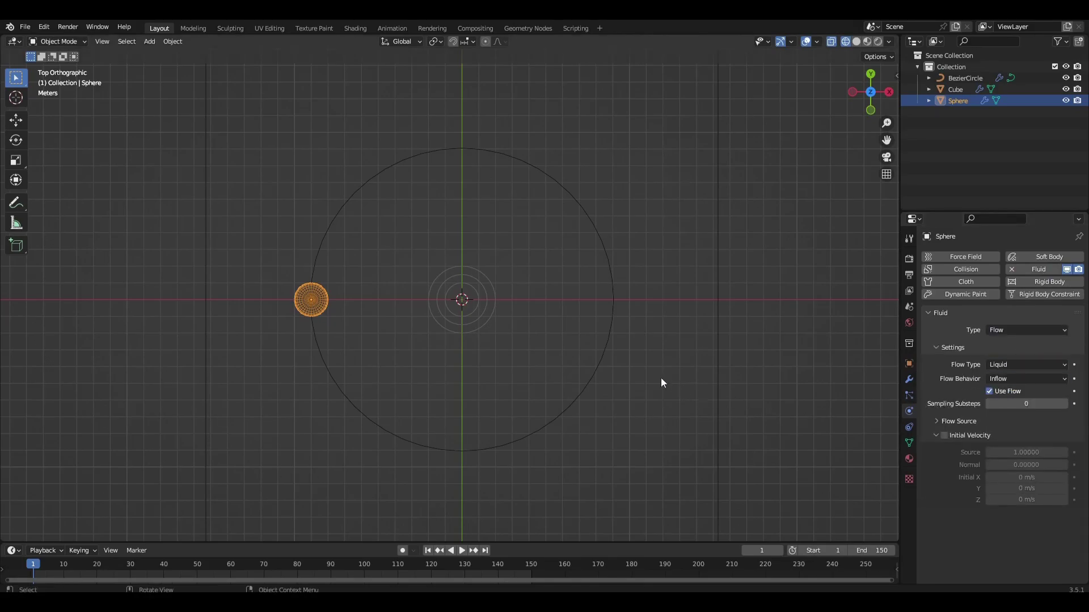
{"action": "left_click", "coordinate": [714, 372]}
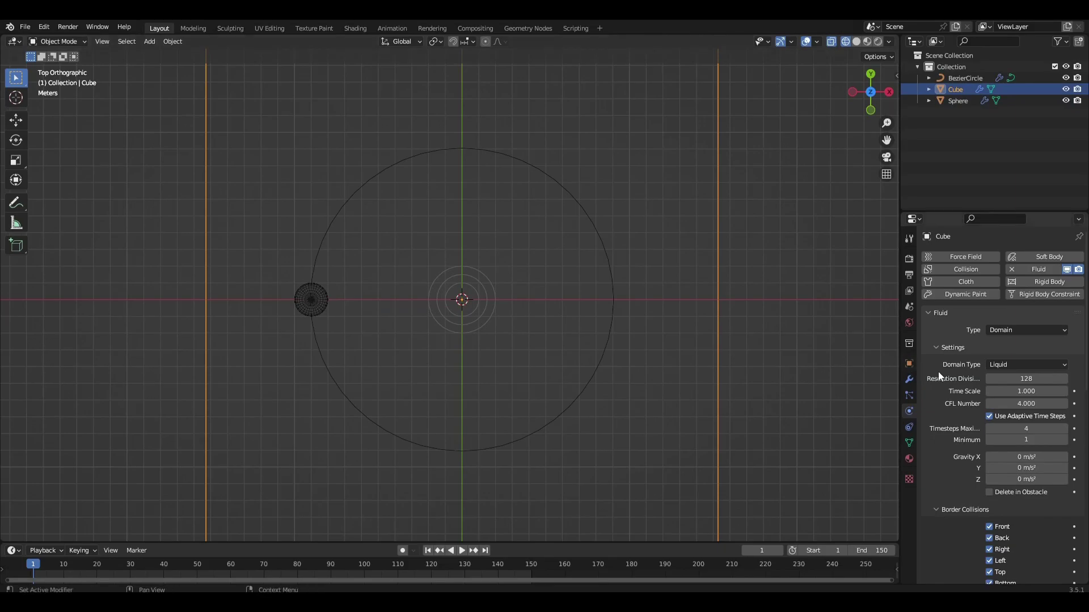
{"action": "scroll", "coordinate": [965, 381], "scroll_direction": "down", "scroll_amount": 2}
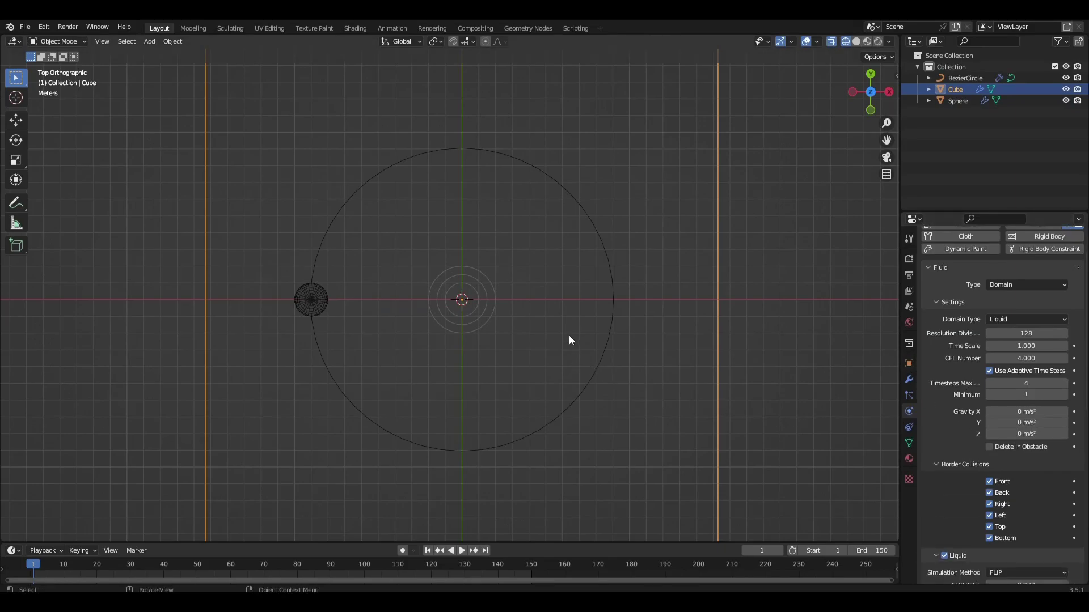
Add a turbulence force field to the scene and reselect the cube domain.
{"action": "key", "text": "shift+a"}
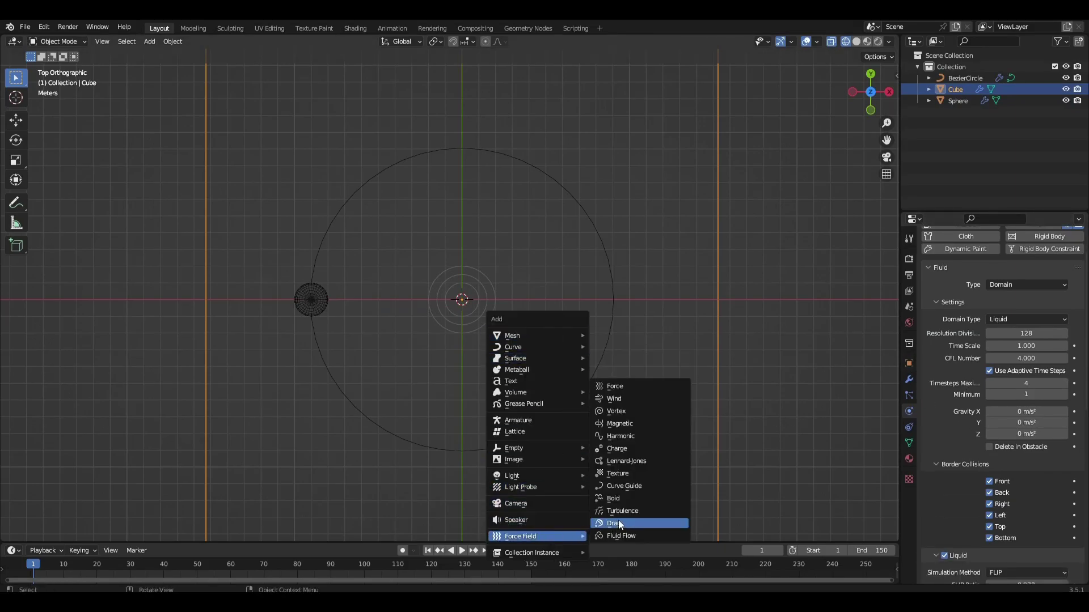
{"action": "left_click", "coordinate": [624, 514]}
{"action": "middle_click_drag", "start_coordinate": [834, 421], "coordinate": [641, 343]}
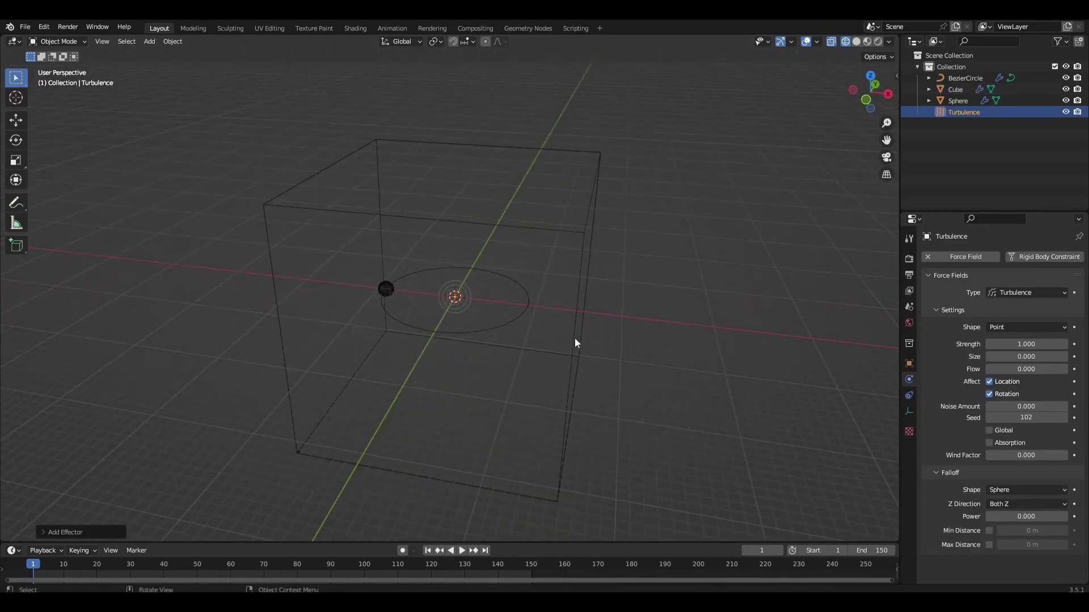
{"action": "left_click", "coordinate": [575, 343]}
{"action": "scroll", "coordinate": [958, 391], "scroll_direction": "down", "scroll_amount": 3}
{"action": "scroll", "coordinate": [959, 391], "scroll_direction": "down", "scroll_amount": 3}
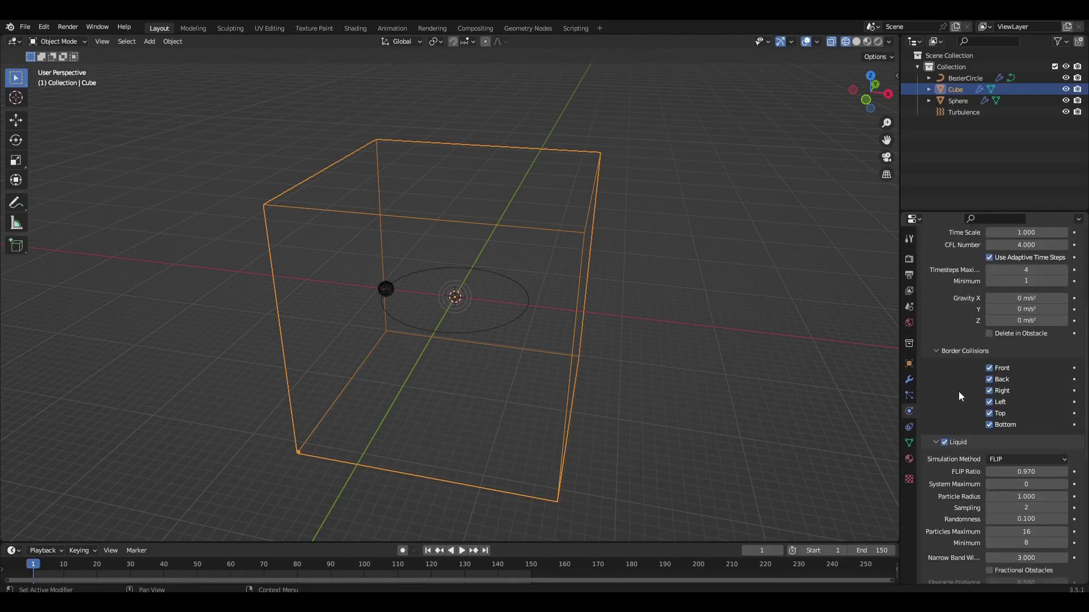
{"action": "scroll", "coordinate": [957, 393], "scroll_direction": "down", "scroll_amount": 3}
{"action": "scroll", "coordinate": [956, 393], "scroll_direction": "down", "scroll_amount": 3}
{"action": "scroll", "coordinate": [957, 392], "scroll_direction": "down", "scroll_amount": 1}
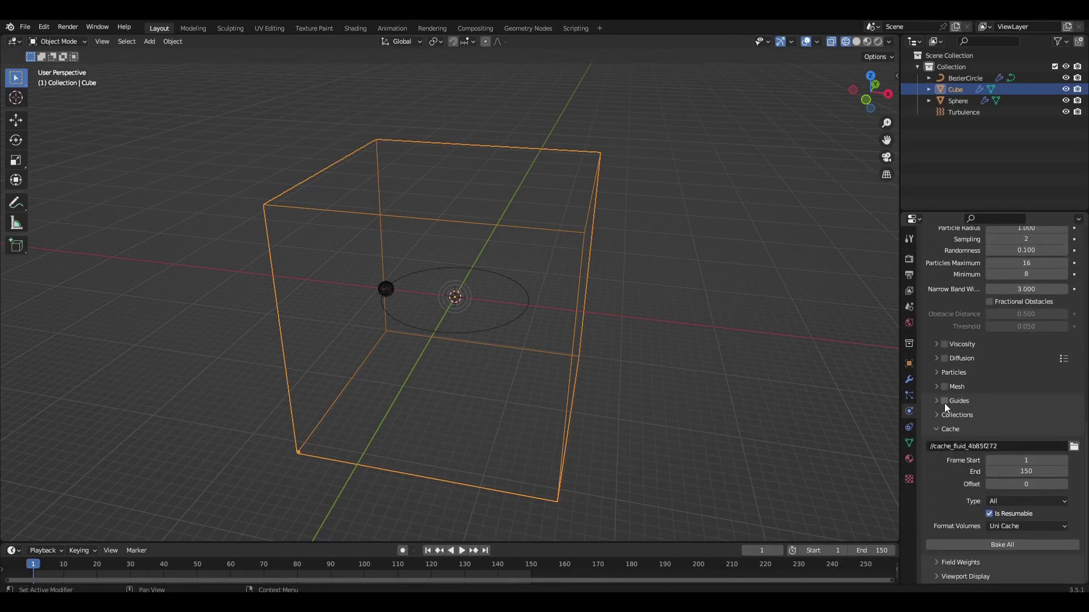
Enable Mesh on the fluid domain and Bake All frames of the simulation.
{"action": "left_click", "coordinate": [946, 387]}
{"action": "middle_click_drag", "start_coordinate": [871, 427], "coordinate": [805, 424]}
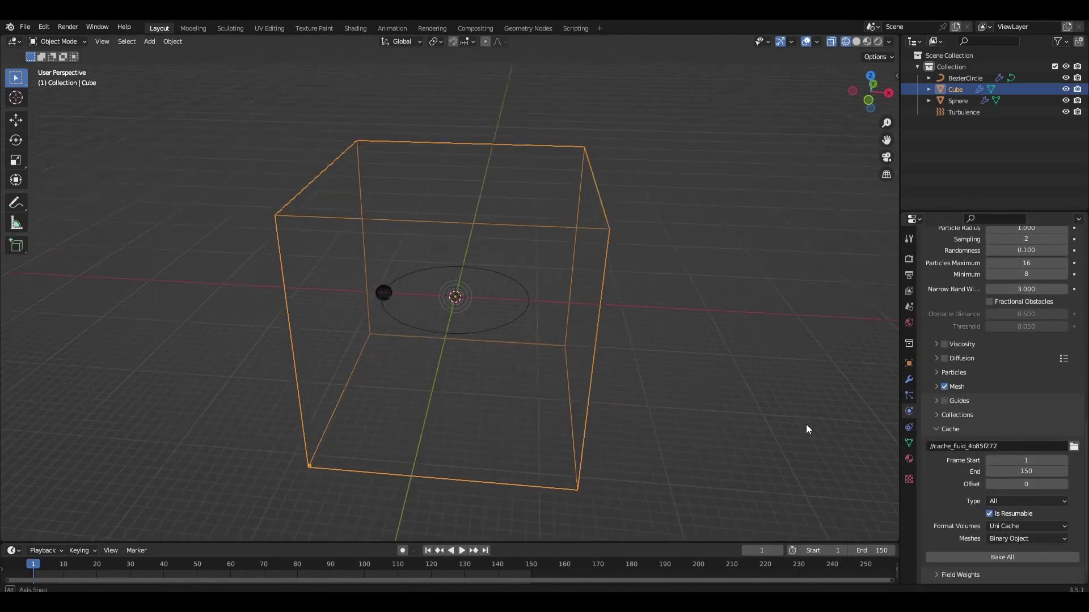
{"action": "left_click", "coordinate": [970, 557]}
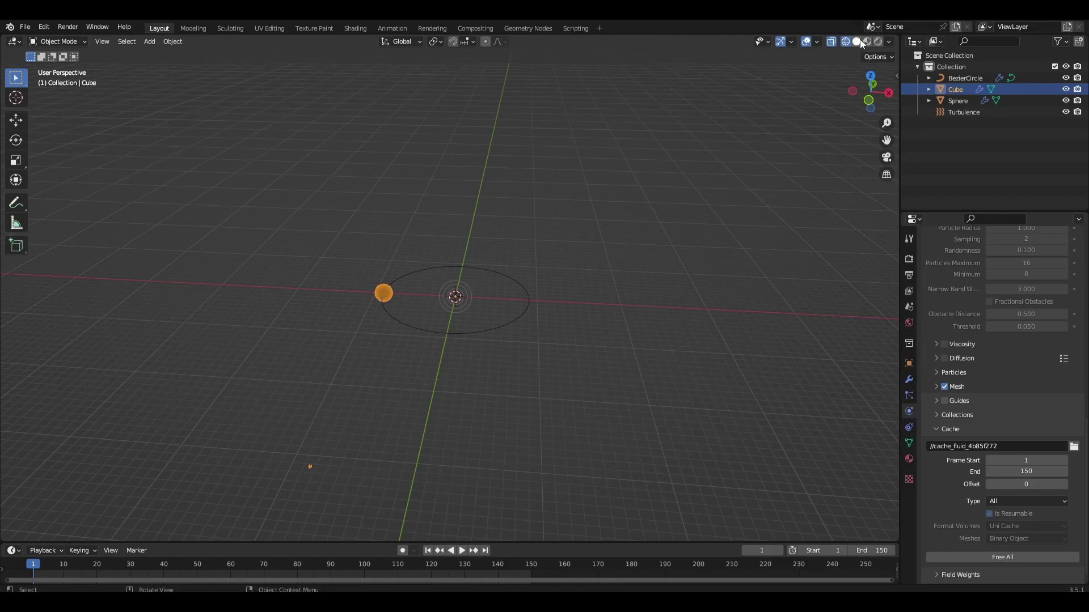
{"action": "middle_click_drag", "start_coordinate": [679, 191], "coordinate": [628, 229]}
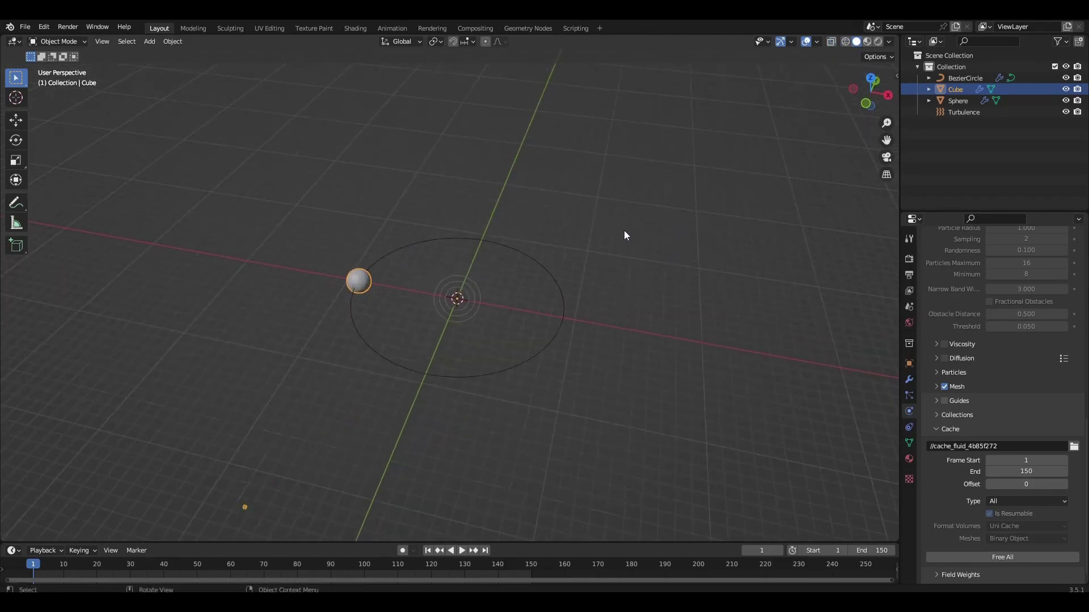
{"action": "key", "text": "space"}
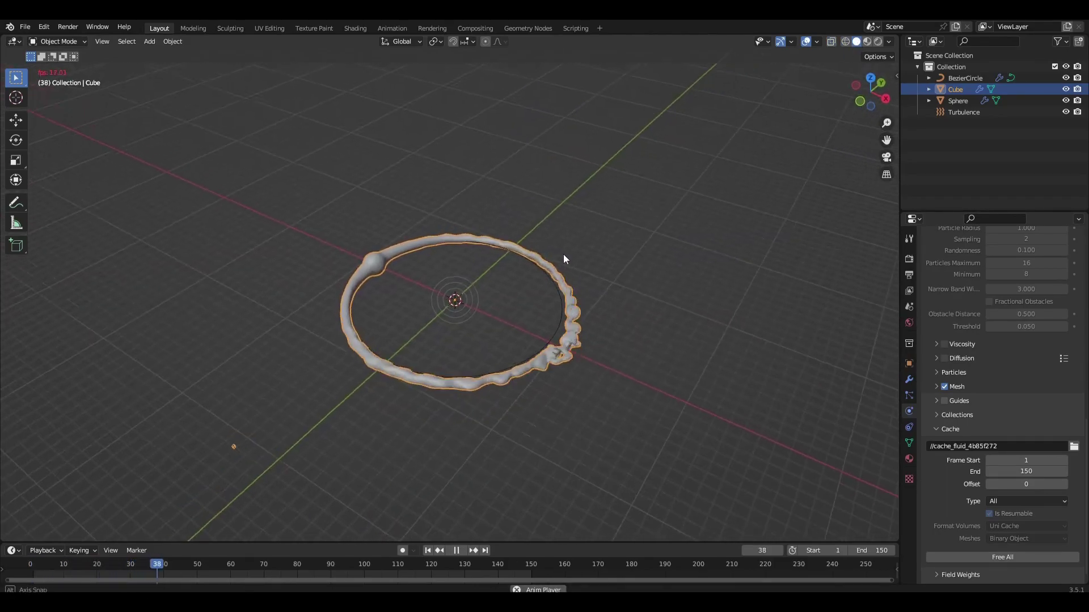
Orbit the view while the baked liquid spreads into a ring.
{"action": "middle_click_drag", "start_coordinate": [563, 255], "coordinate": [565, 255]}
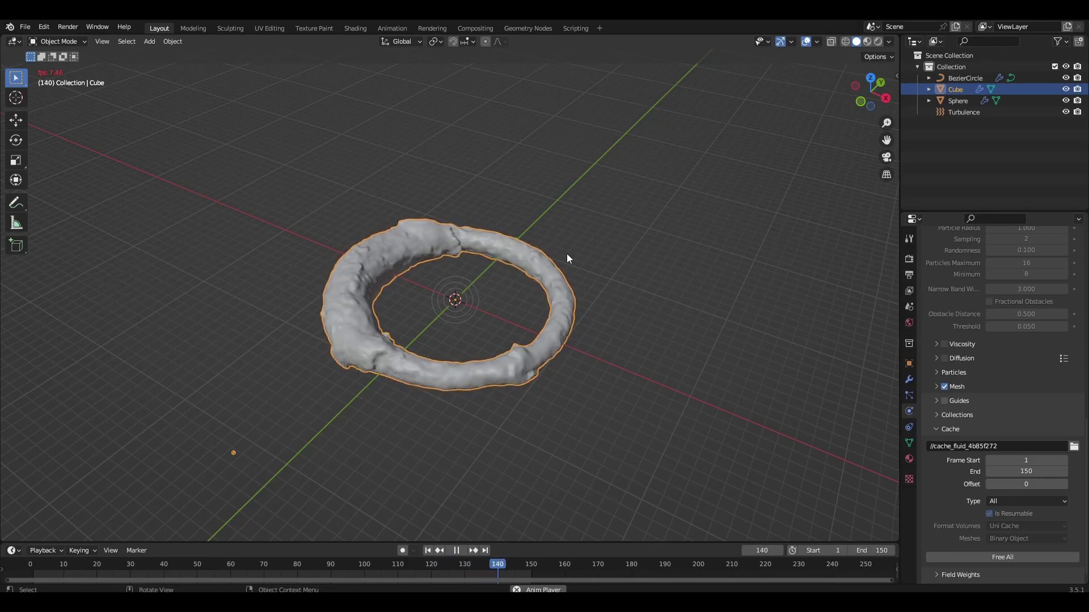
Stop playback and set the scene frame rate to 30 fps in the Output properties.
{"action": "left_click", "coordinate": [456, 550]}
{"action": "left_click", "coordinate": [909, 258]}
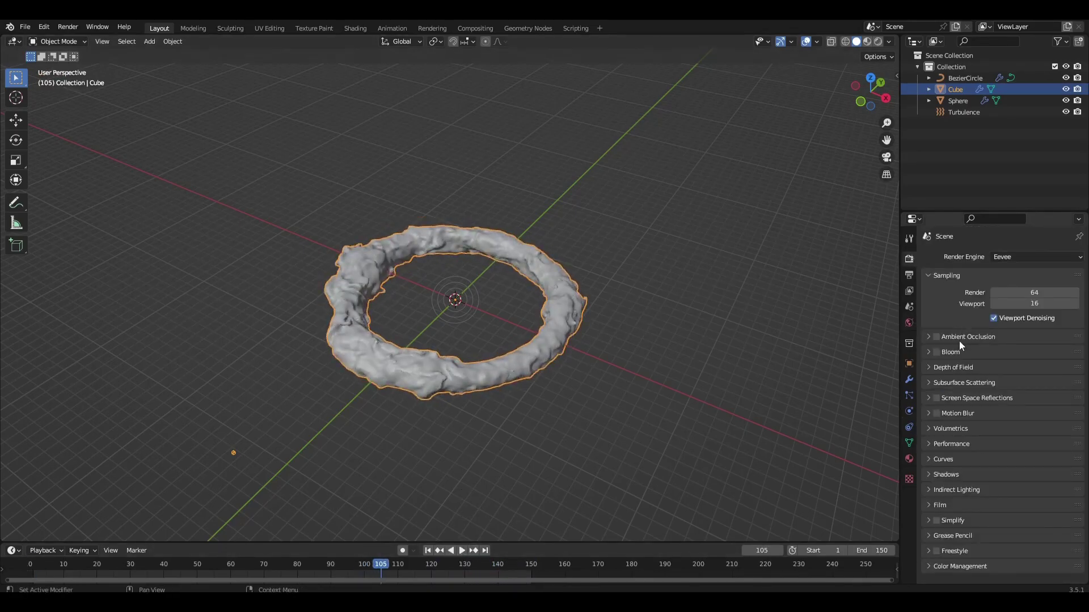
{"action": "left_click", "coordinate": [908, 275]}
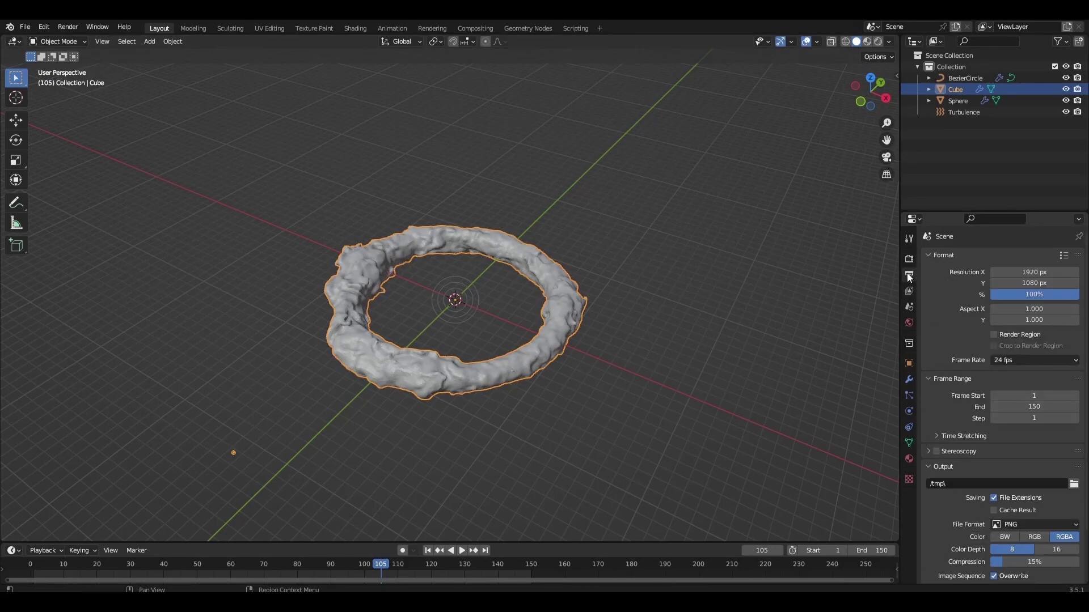
{"action": "left_click", "coordinate": [995, 360]}
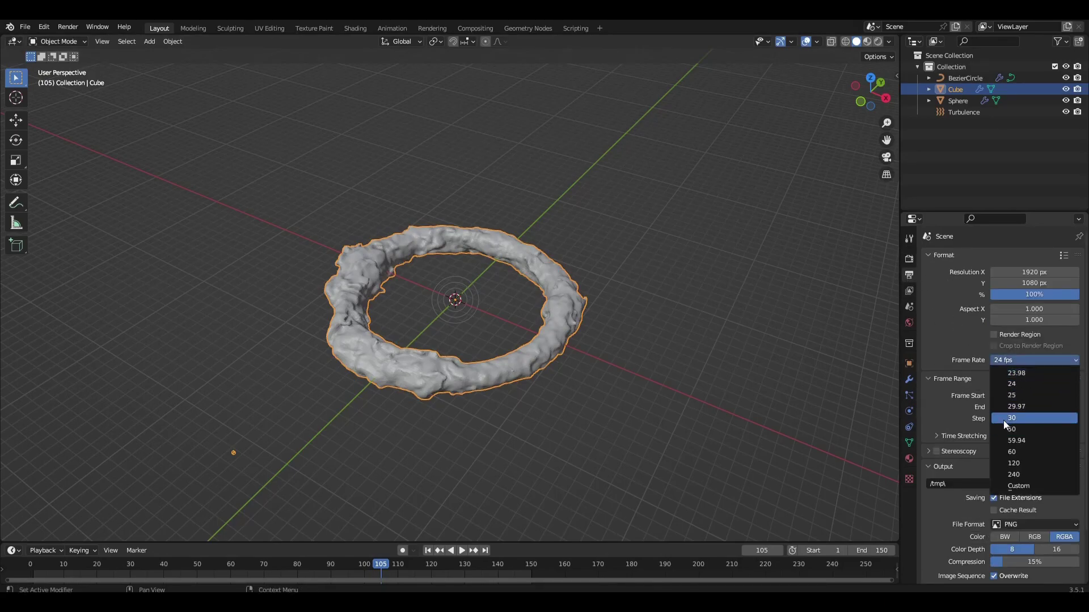
{"action": "left_click", "coordinate": [1010, 417]}
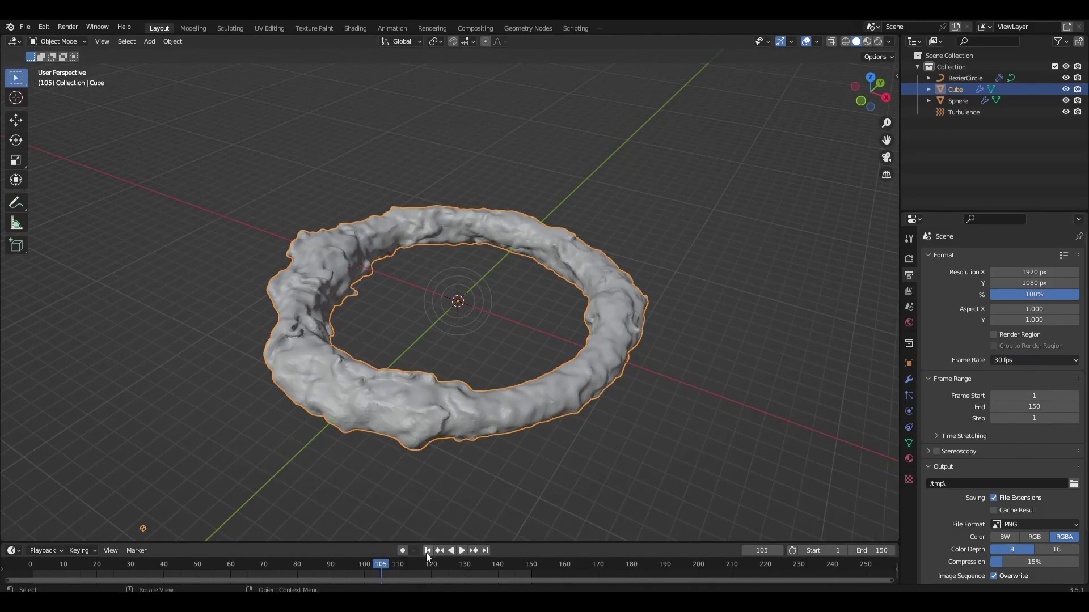
Review the liquid ring at frames 150 and 109 from a more top-down view.
{"action": "left_click", "coordinate": [428, 551]}
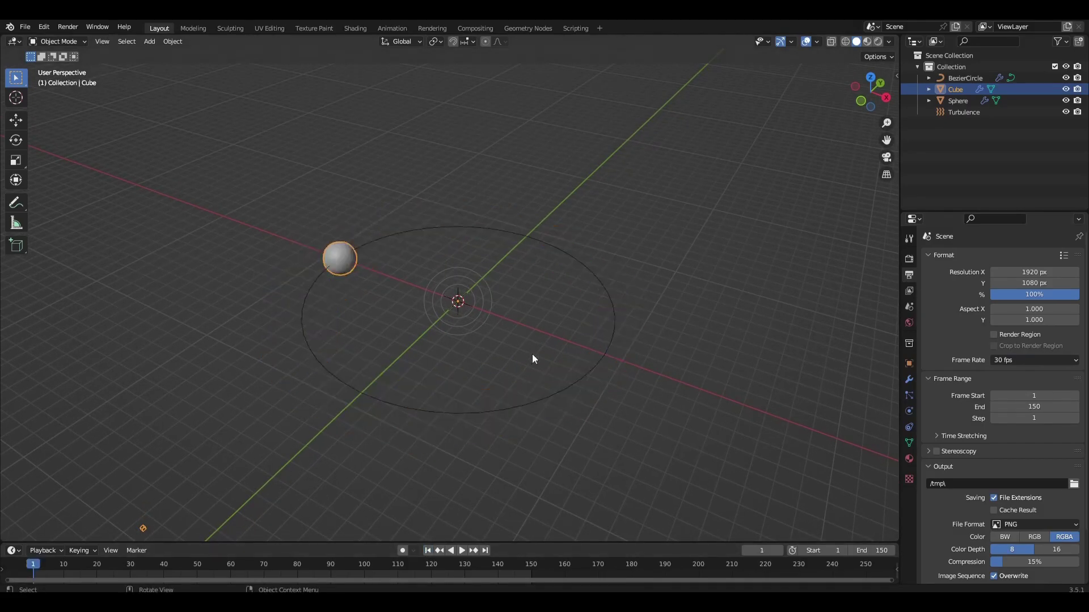
{"action": "left_click", "coordinate": [533, 563]}
{"action": "key", "text": "space"}
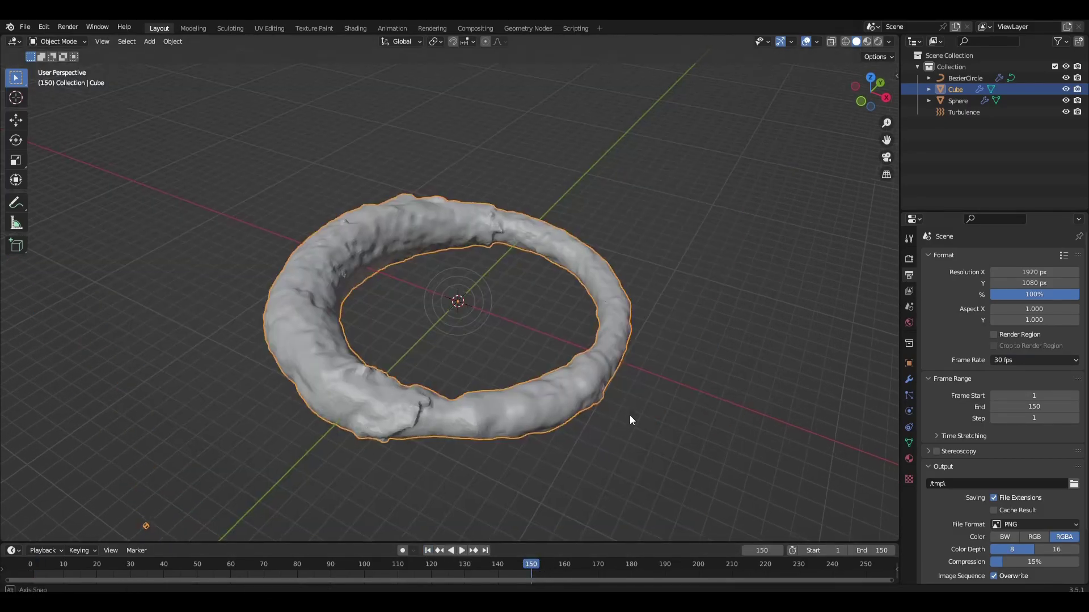
{"action": "middle_click_drag", "start_coordinate": [630, 415], "coordinate": [553, 497]}
{"action": "left_click_drag", "start_coordinate": [532, 566], "coordinate": [395, 578]}
{"action": "mouse_move", "coordinate": [458, 499]}
{"action": "middle_mouse_down"}
{"action": "mouse_move", "coordinate": [603, 329]}
{"action": "mouse_move", "coordinate": [925, 371]}
{"action": "middle_mouse_up"}
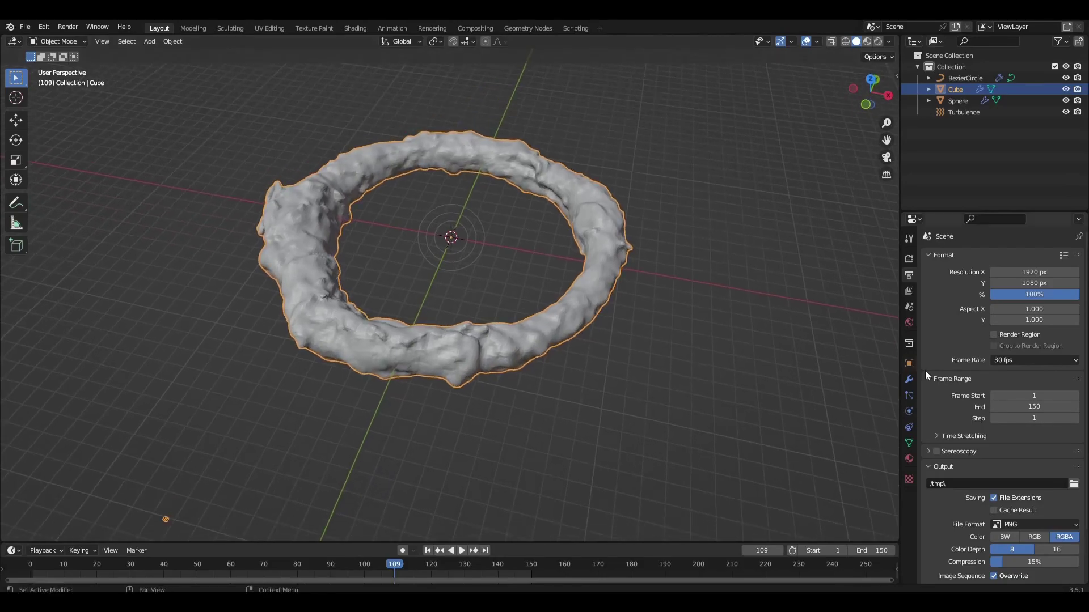
Set the world background colour to black.
{"action": "left_click", "coordinate": [908, 322]}
{"action": "left_click", "coordinate": [1029, 332]}
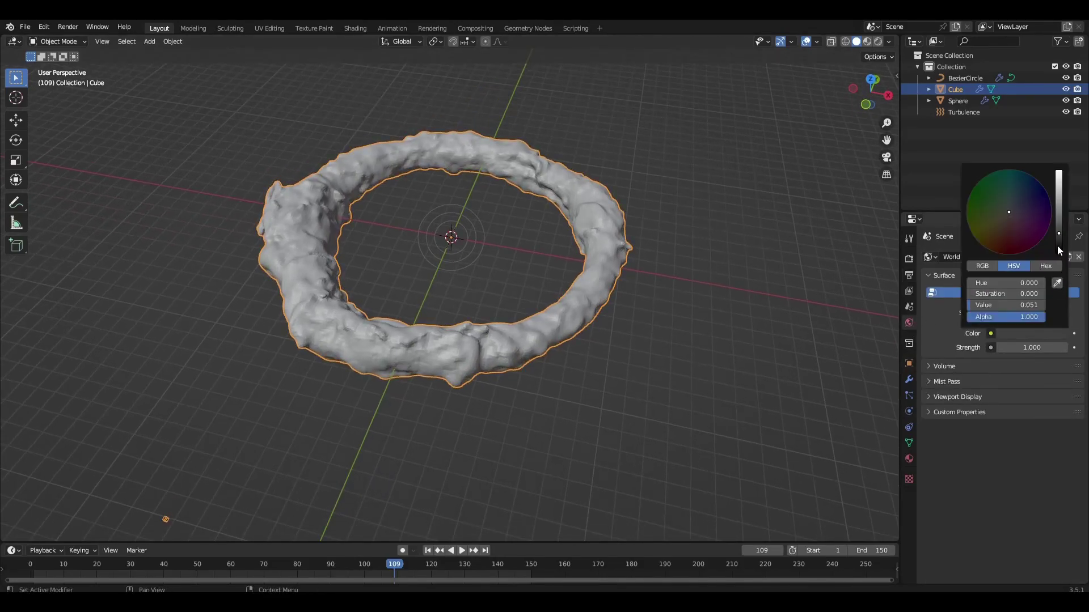
{"action": "left_click_drag", "start_coordinate": [1059, 249], "coordinate": [1060, 256]}
Add an area light above the ring, raised along Z and scaled up.
{"action": "key", "text": "shift+a"}
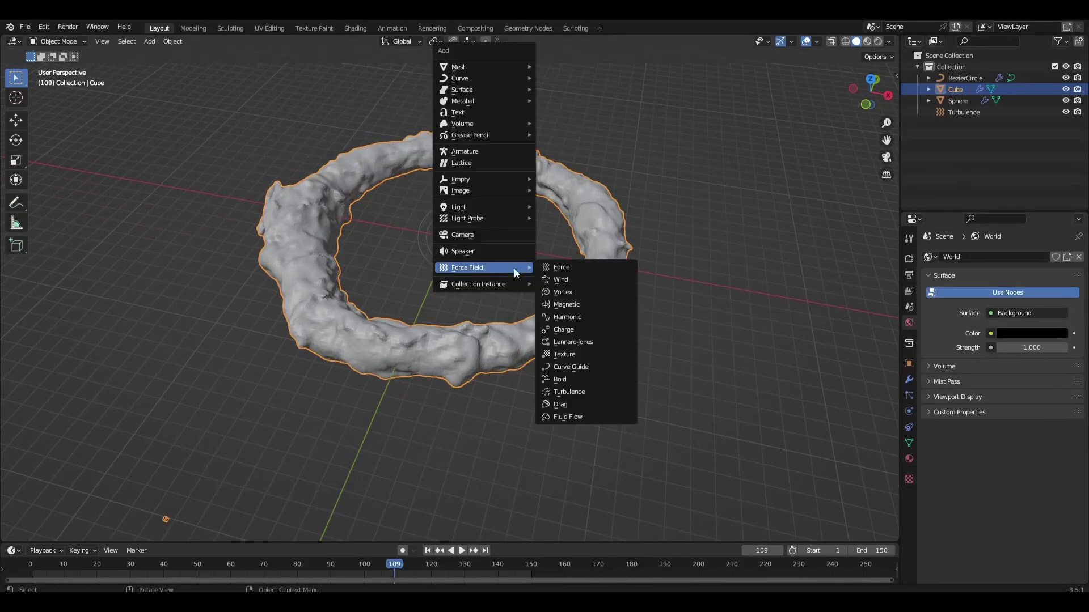
{"action": "mouse_move", "coordinate": [477, 207]}
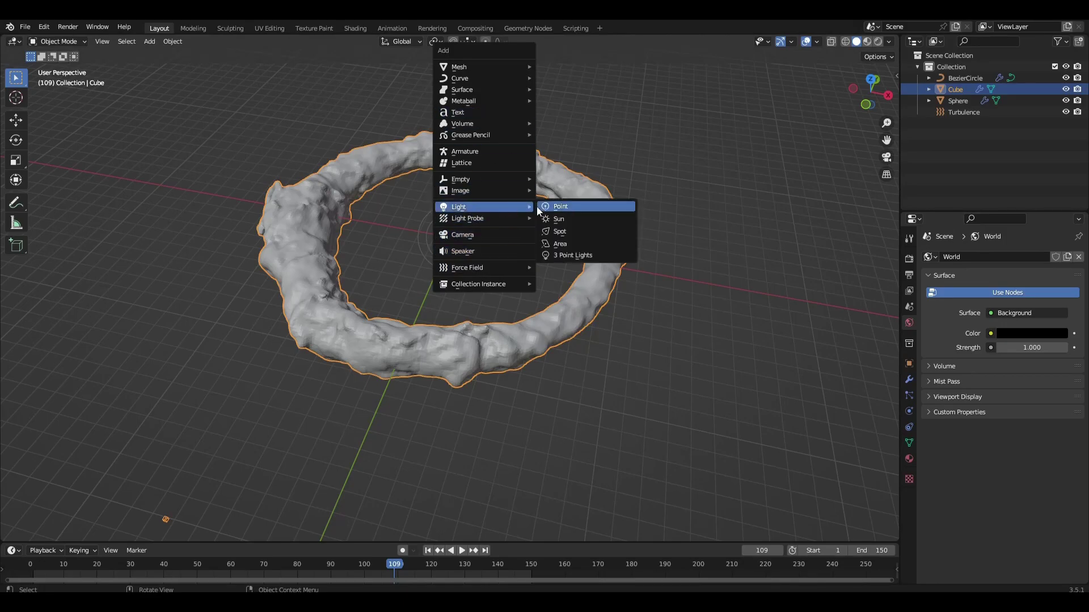
{"action": "left_click", "coordinate": [559, 246]}
{"action": "key", "text": "g"}
{"action": "key", "text": "z"}
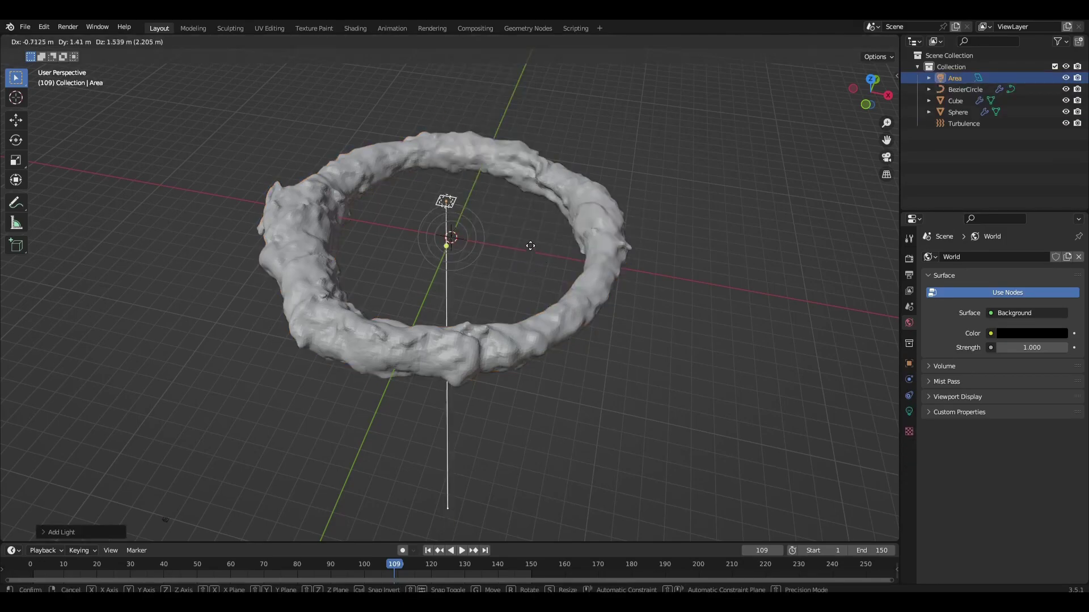
{"action": "left_click", "coordinate": [522, 127]}
{"action": "scroll", "coordinate": [525, 230], "scroll_direction": "down", "scroll_amount": 3}
{"action": "key", "text": "s"}
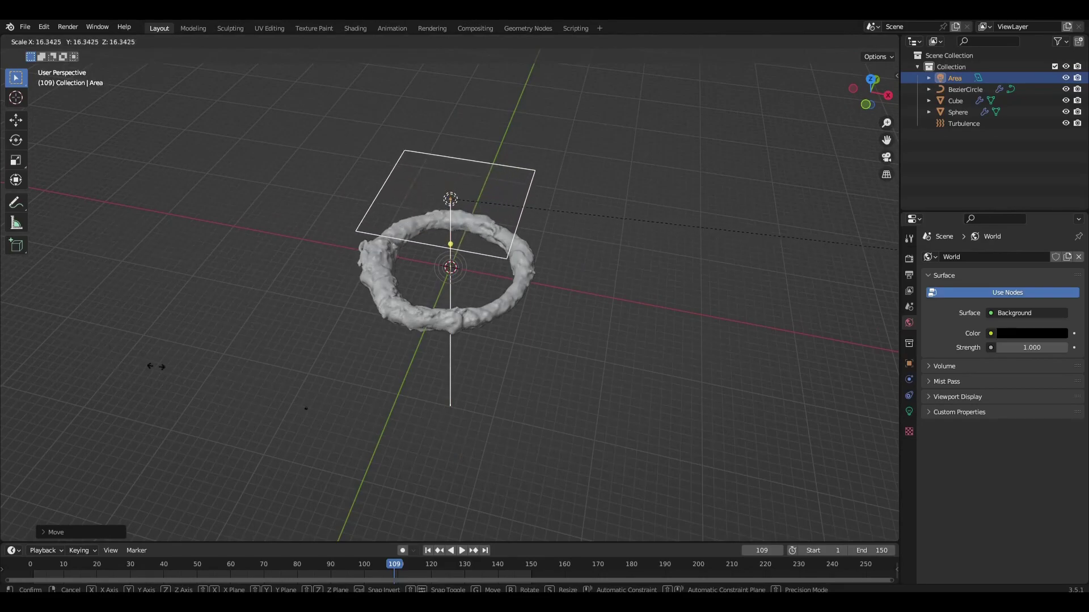
{"action": "left_click", "coordinate": [827, 327]}
Raise the area light further along Z and set its power to 1000 W.
{"action": "key", "text": "g"}
{"action": "key", "text": "z"}
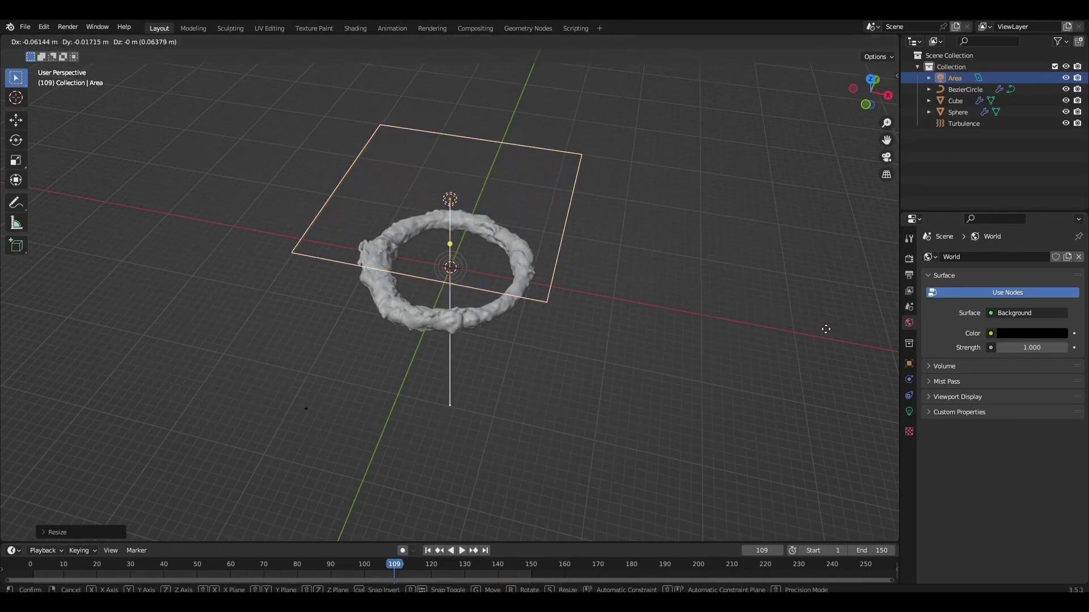
{"action": "left_click", "coordinate": [919, 394]}
{"action": "left_click", "coordinate": [908, 411]}
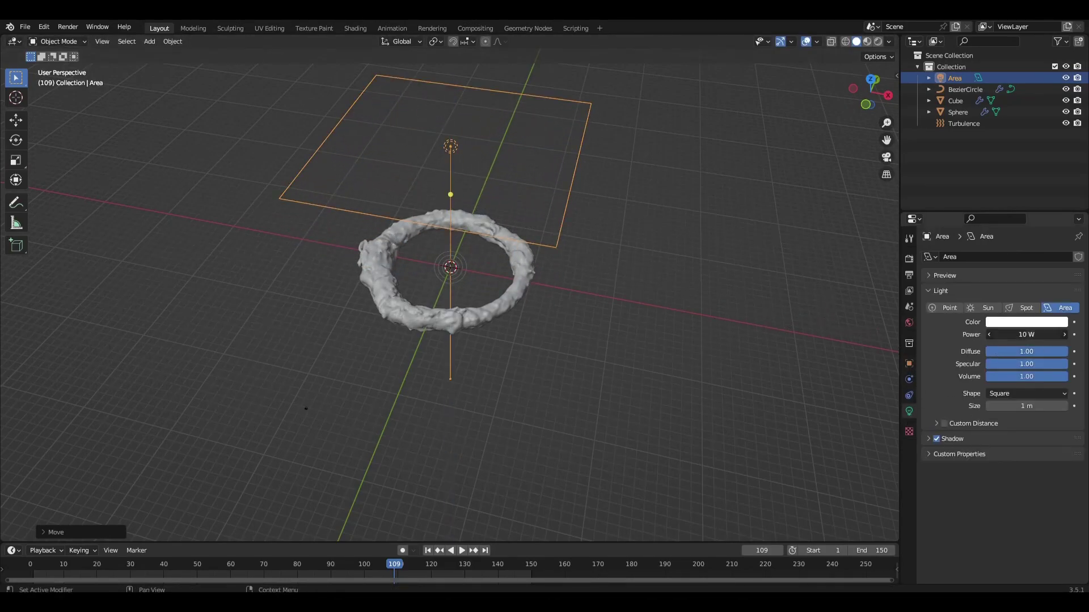
{"action": "key", "text": "Return"}
Render with Cycles on GPU Compute with Viewport Denoise on, previewing in rendered shading.
{"action": "left_click", "coordinate": [909, 258]}
{"action": "left_click", "coordinate": [1016, 256]}
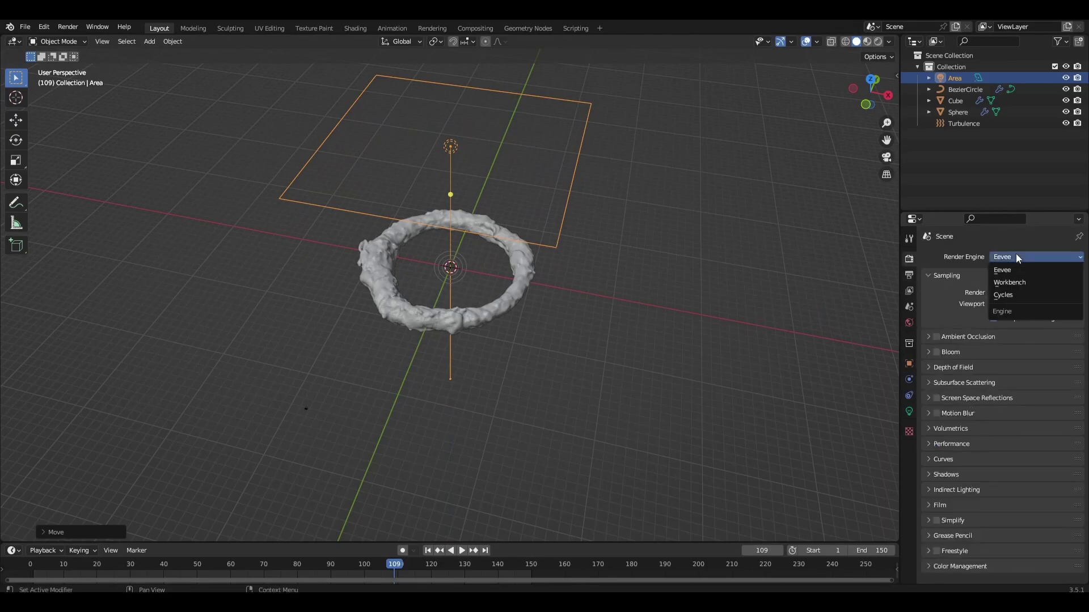
{"action": "left_click", "coordinate": [1005, 296]}
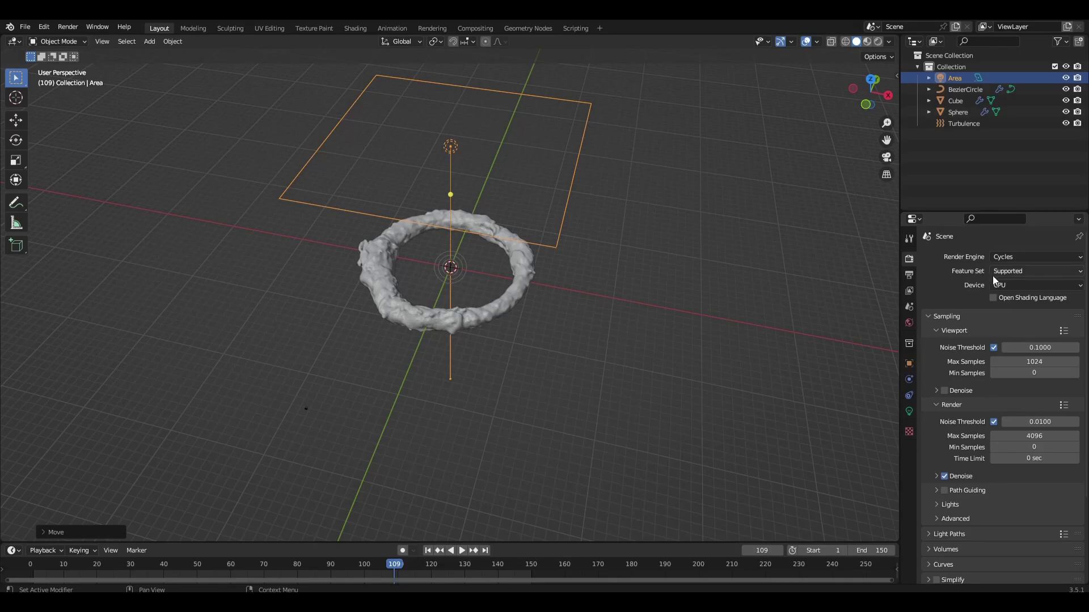
{"action": "left_click", "coordinate": [992, 285]}
{"action": "left_click", "coordinate": [1004, 305]}
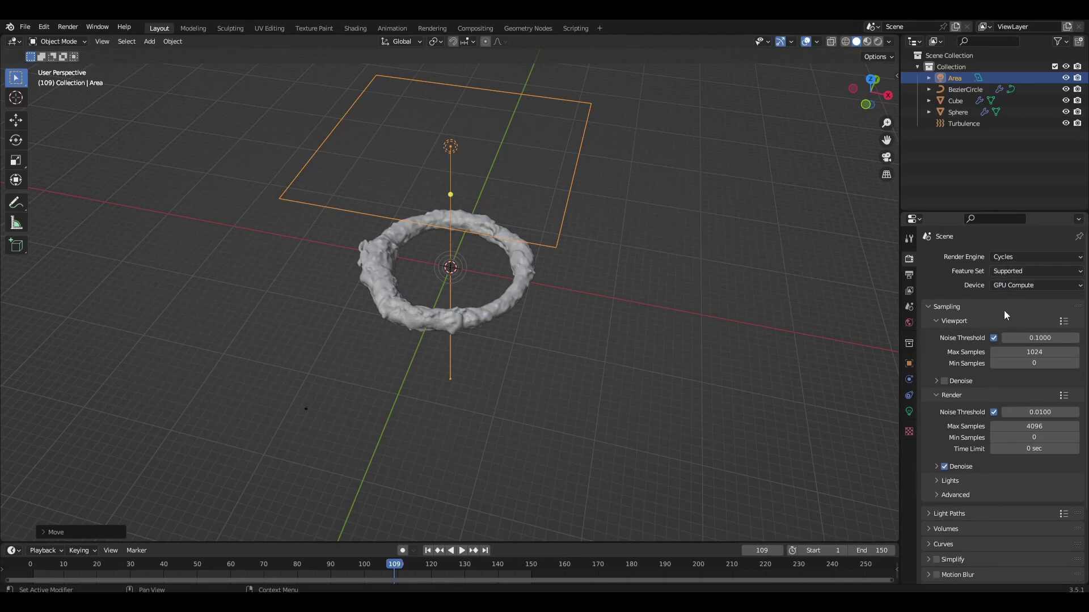
{"action": "left_click", "coordinate": [944, 379]}
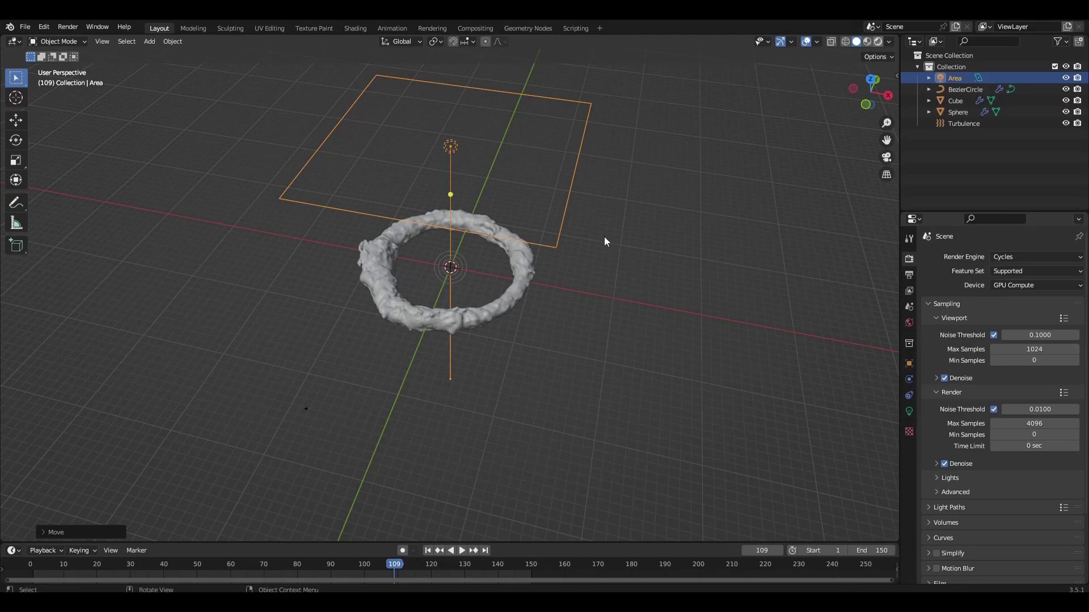
{"action": "key", "text": "z"}
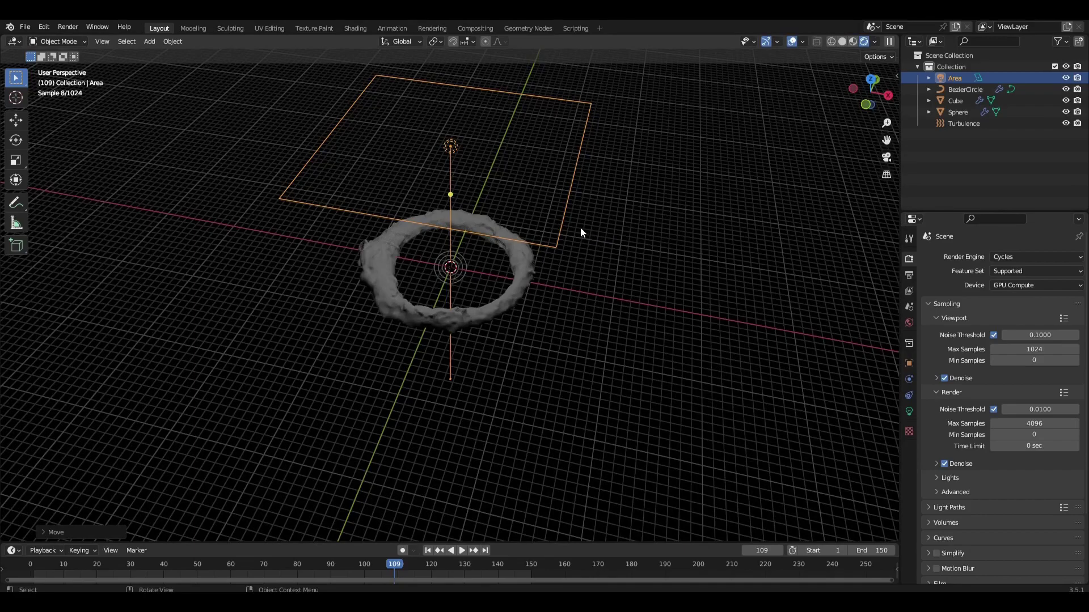
Move the area light along Z and set its power to 2000 W.
{"action": "key", "text": "g"}
{"action": "key", "text": "z"}
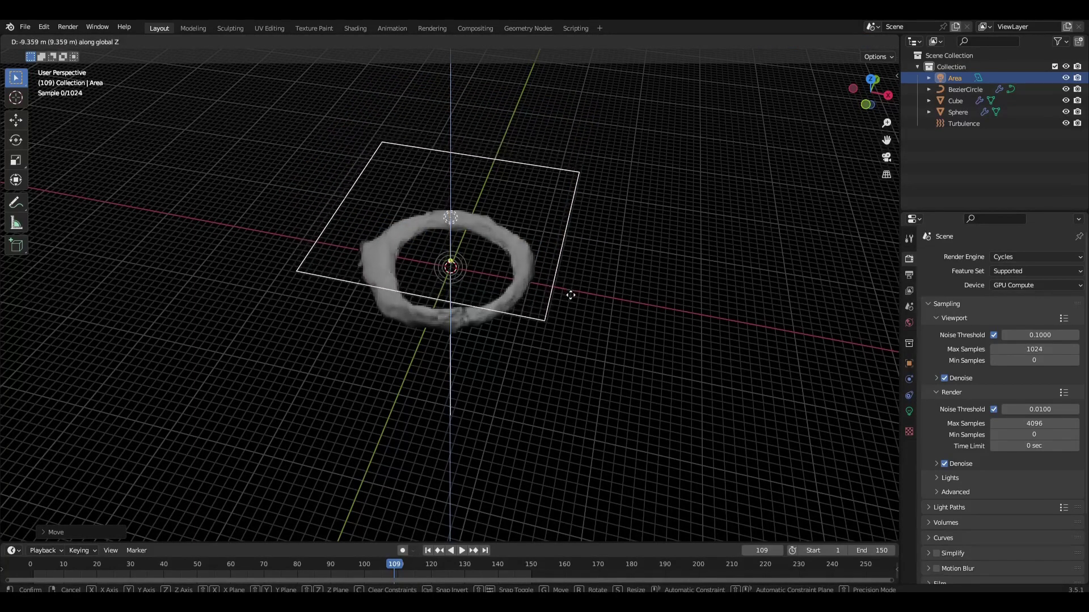
{"action": "left_click", "coordinate": [570, 296]}
{"action": "left_click", "coordinate": [909, 413]}
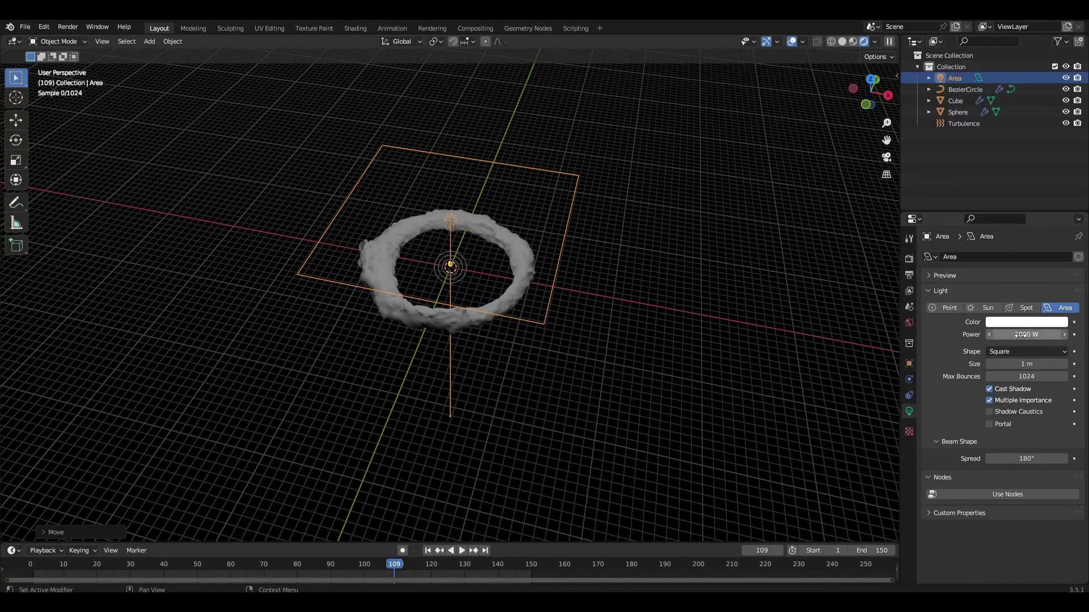
Scale the area light to about 0.74 and duplicate it.
{"action": "mouse_move", "coordinate": [619, 287]}
{"action": "middle_mouse_down"}
{"action": "mouse_move", "coordinate": [605, 267]}
{"action": "mouse_move", "coordinate": [623, 261]}
{"action": "middle_mouse_up"}
{"action": "key", "text": "s"}
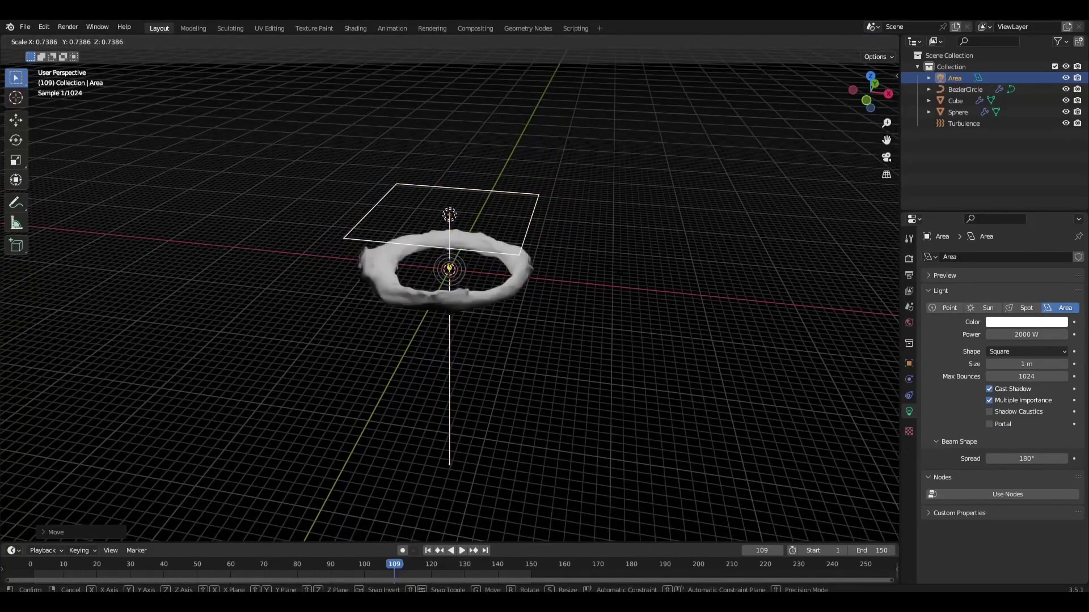
{"action": "left_click", "coordinate": [564, 233]}
{"action": "middle_click_drag", "start_coordinate": [561, 262], "coordinate": [767, 135]}
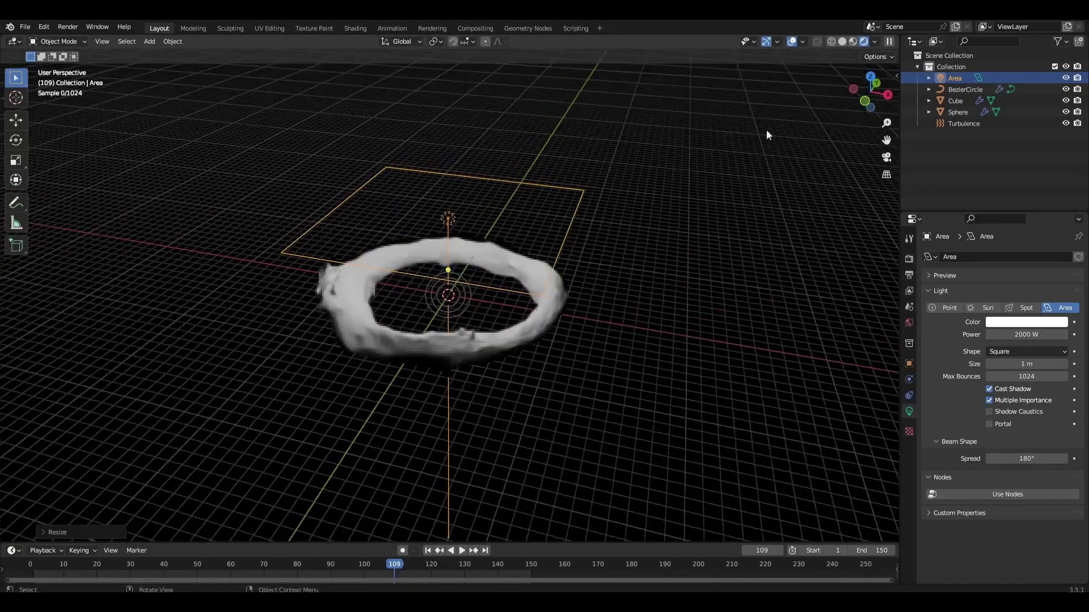
{"action": "key", "text": "shift+d"}
Lower the duplicate light beneath the ring, rotate it flat about X, and select the ring.
{"action": "key", "text": "z"}
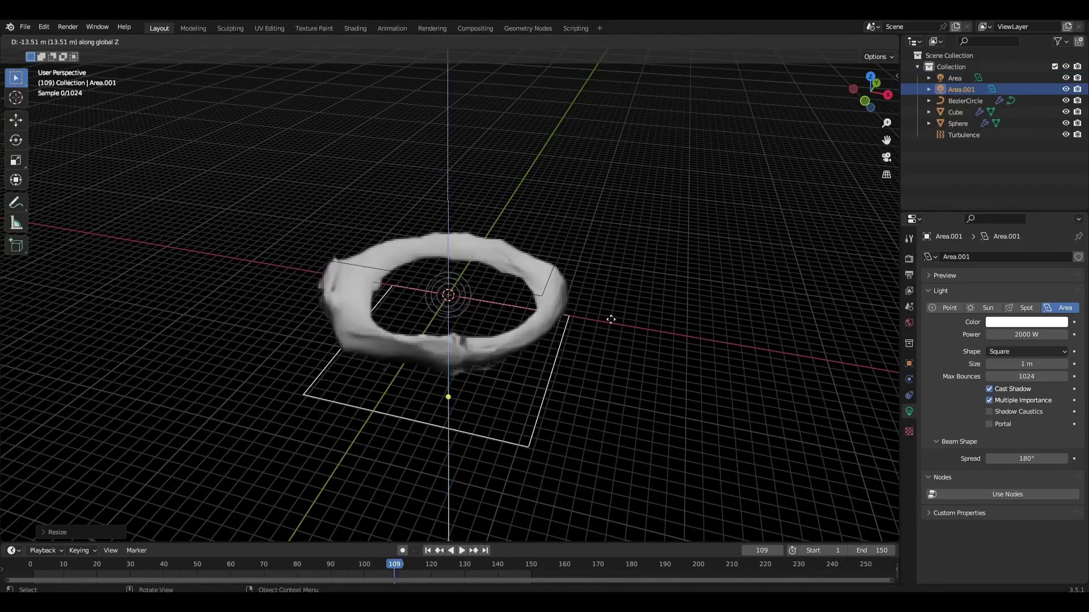
{"action": "left_click", "coordinate": [592, 383]}
{"action": "key", "text": "r"}
{"action": "key", "text": "x"}
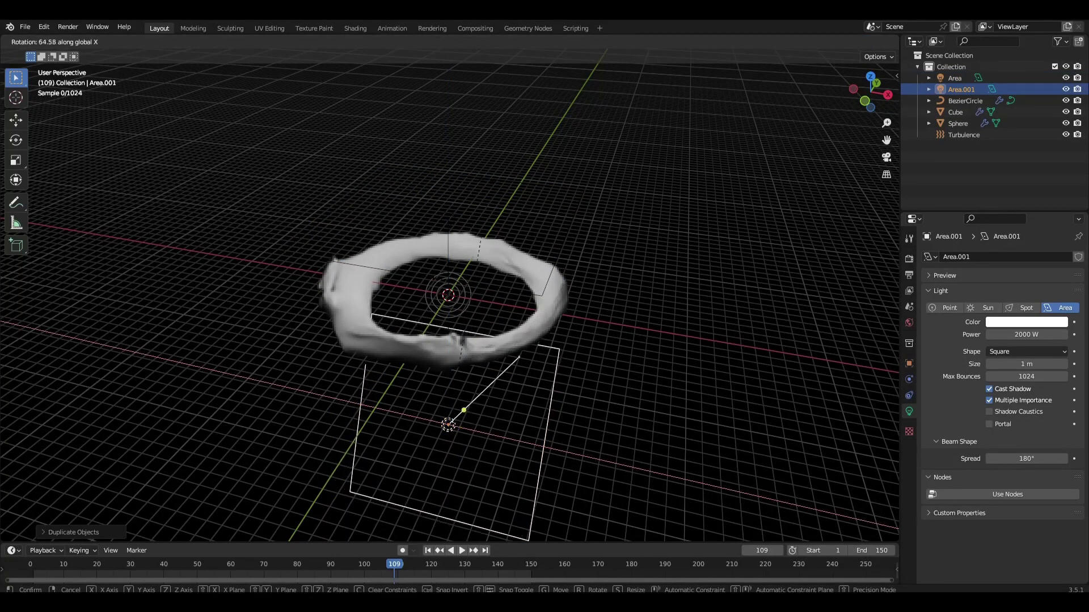
{"action": "left_click", "coordinate": [500, 388]}
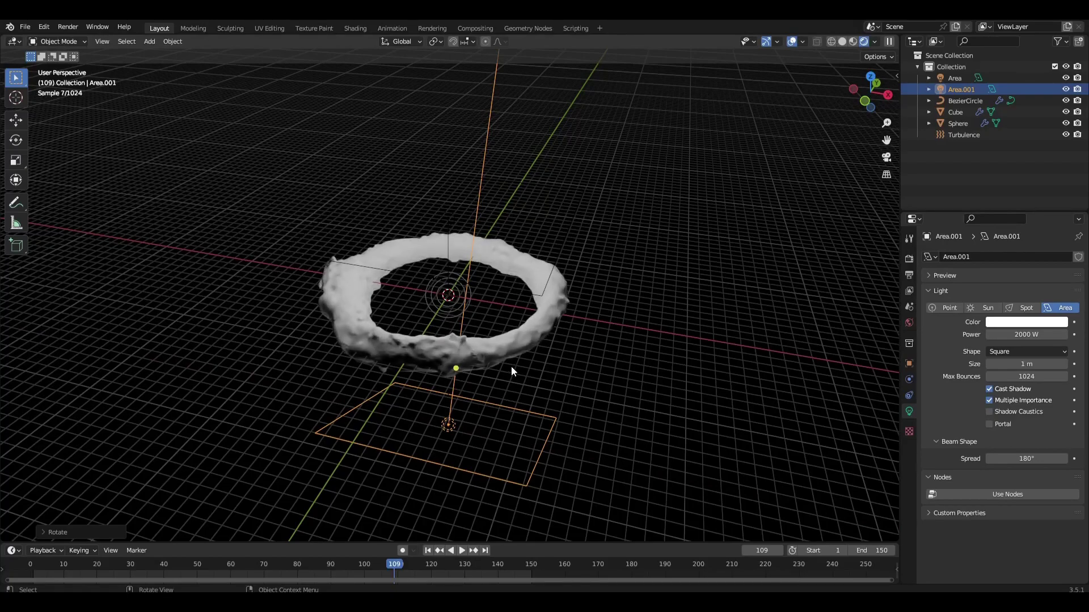
{"action": "left_click", "coordinate": [506, 338]}
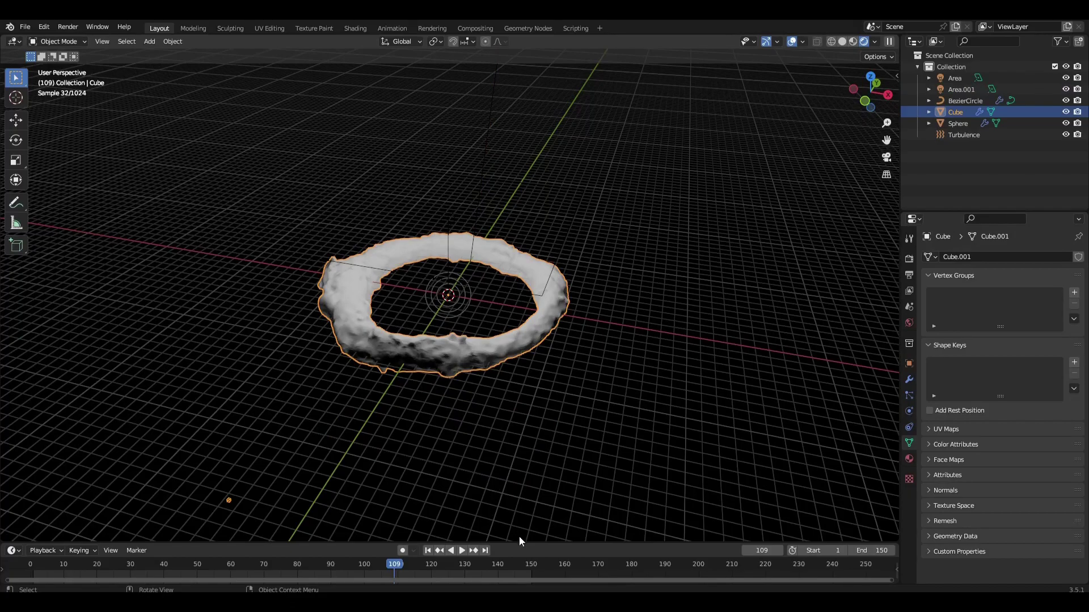
Enlarge the lower area into a Shader Editor, hide overlays, and create a new ring material.
{"action": "left_click_drag", "start_coordinate": [516, 541], "coordinate": [516, 286]}
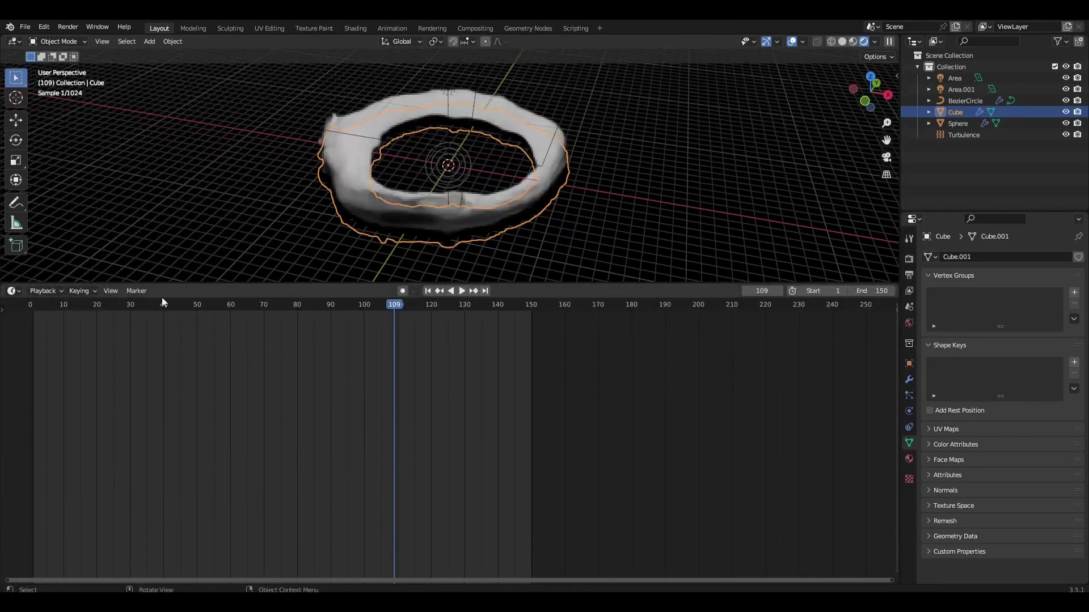
{"action": "left_click", "coordinate": [16, 294]}
{"action": "left_click", "coordinate": [40, 402]}
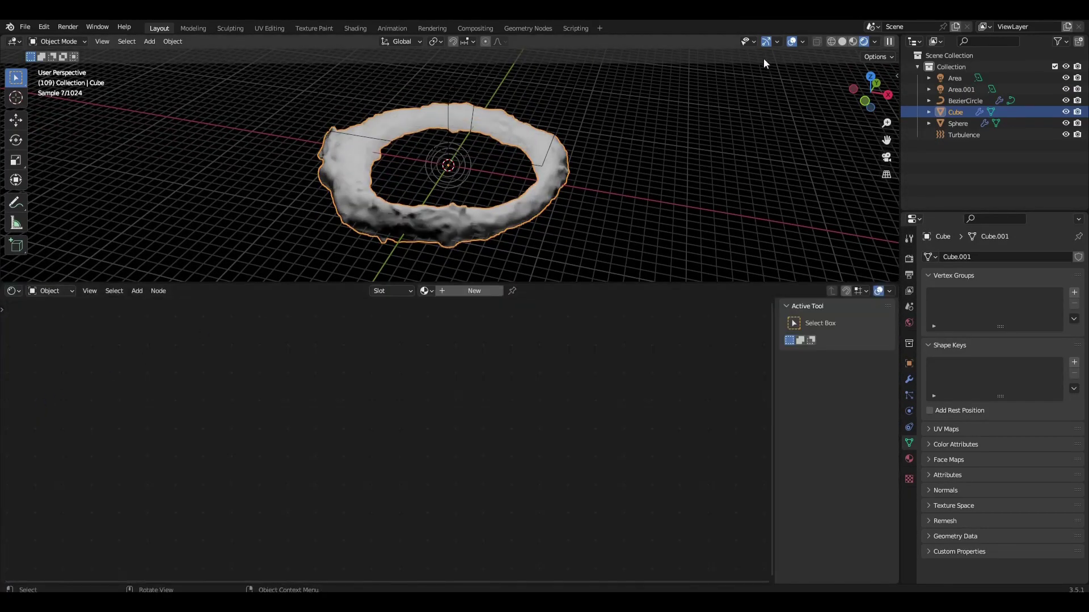
{"action": "left_click", "coordinate": [792, 42]}
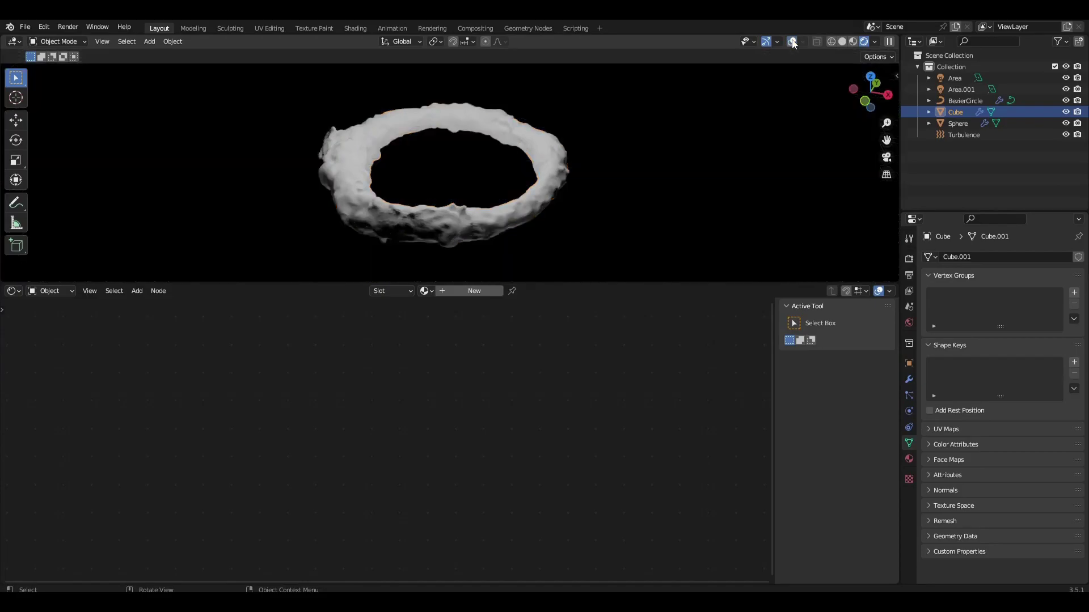
{"action": "left_click", "coordinate": [472, 291]}
{"action": "scroll", "coordinate": [499, 374], "scroll_direction": "up", "scroll_amount": 2}
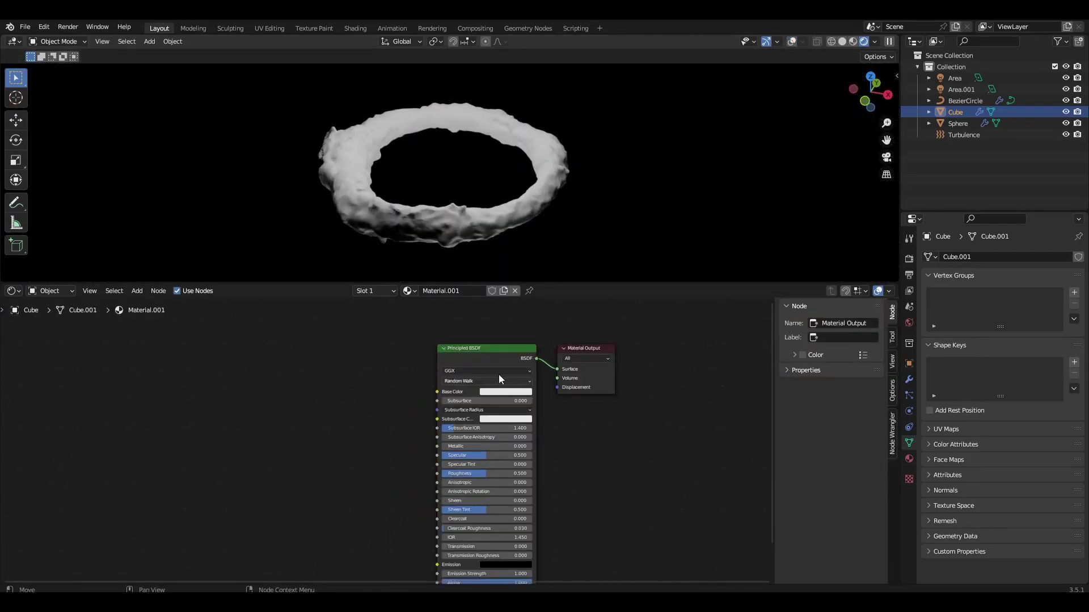
{"action": "left_click", "coordinate": [505, 358]}
Replace the Principled BSDF with a Mix Shader feeding the Material Output.
{"action": "key", "text": "x"}
{"action": "key", "text": "shift+a"}
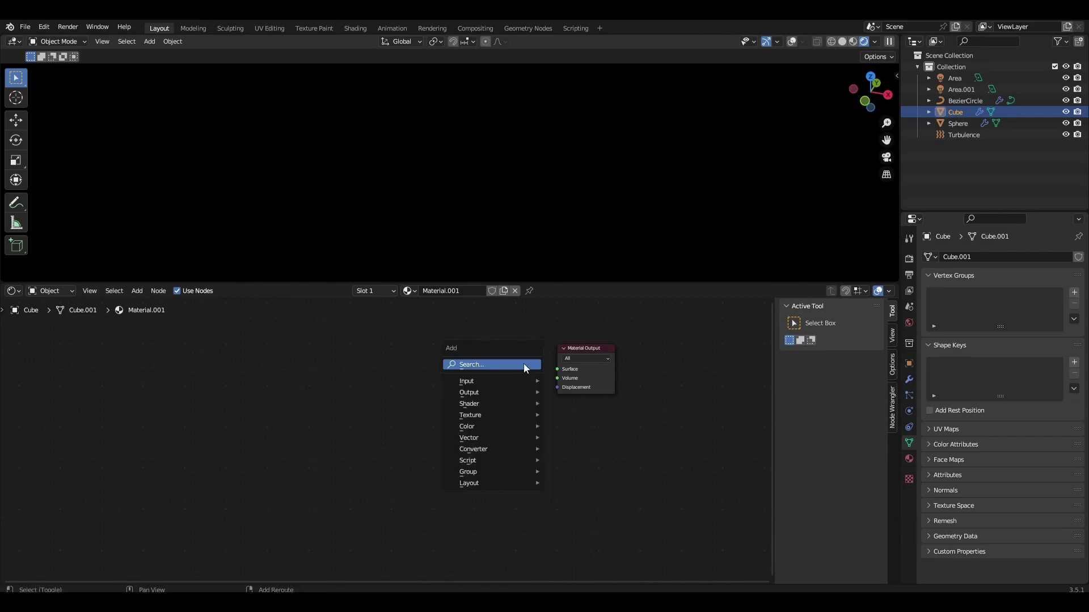
{"action": "type", "text": "mi"}
{"action": "left_click", "coordinate": [545, 395]}
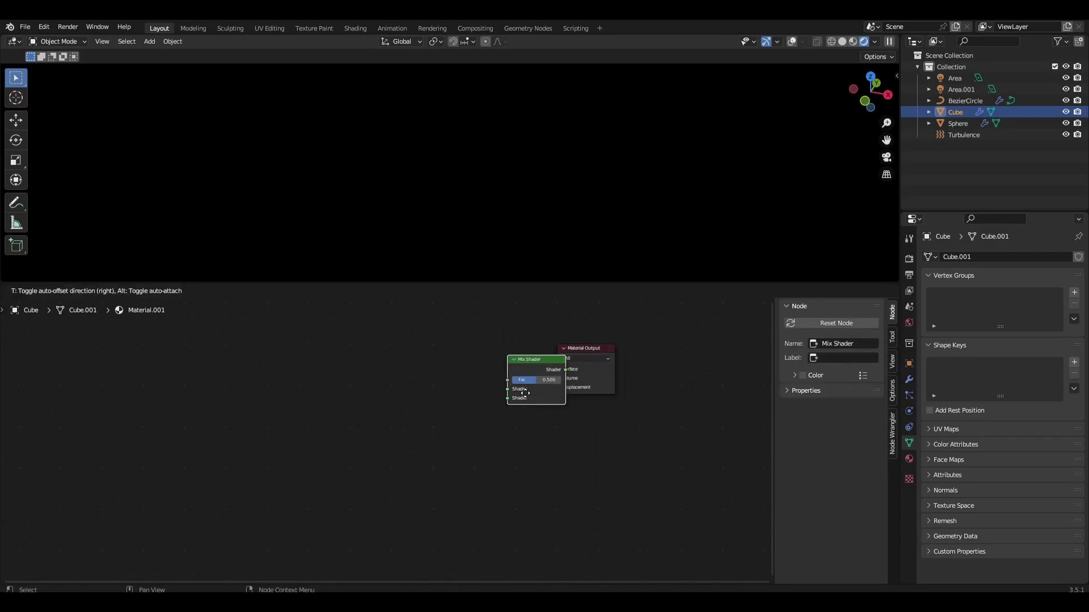
{"action": "left_click_drag", "start_coordinate": [537, 374], "coordinate": [556, 374]}
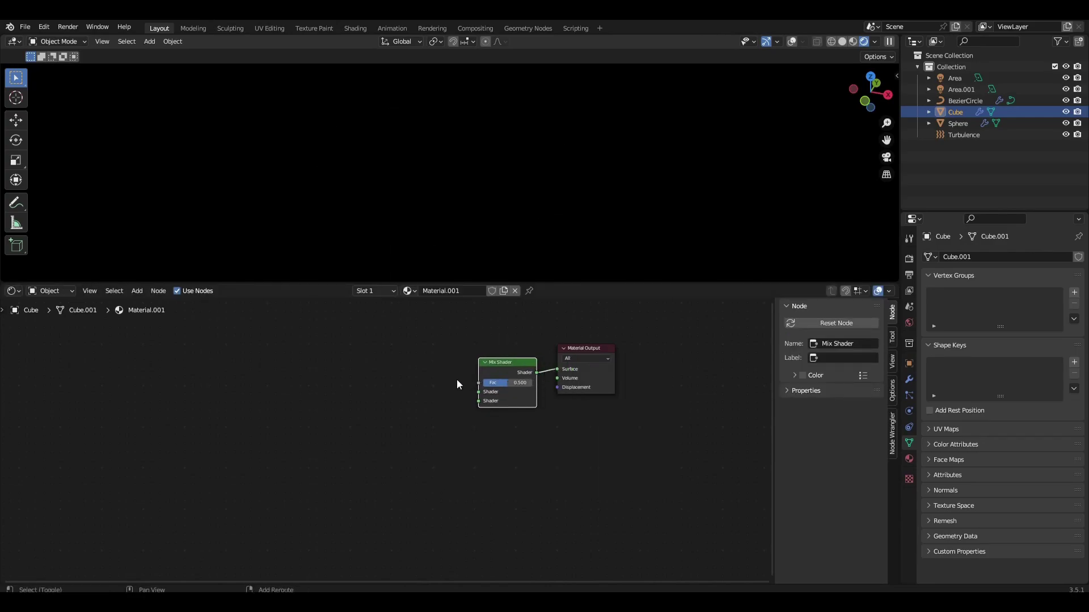
Add a Glass BSDF and connect it into the Mix Shader.
{"action": "key", "text": "shift+a"}
{"action": "type", "text": "gl"}
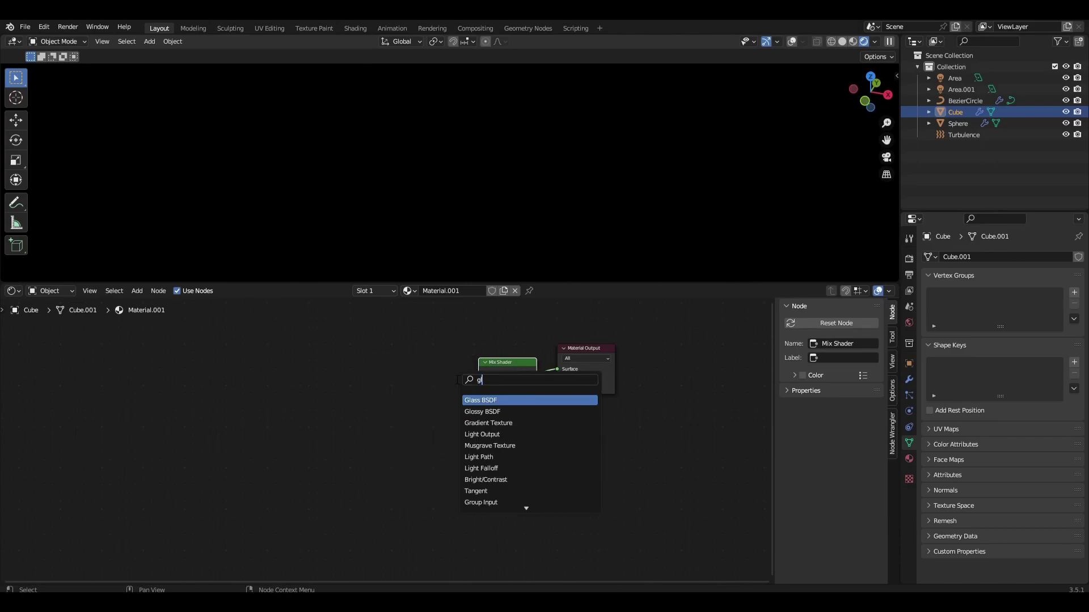
{"action": "type", "text": "as"}
{"action": "key", "text": "Return"}
{"action": "left_click", "coordinate": [410, 391]}
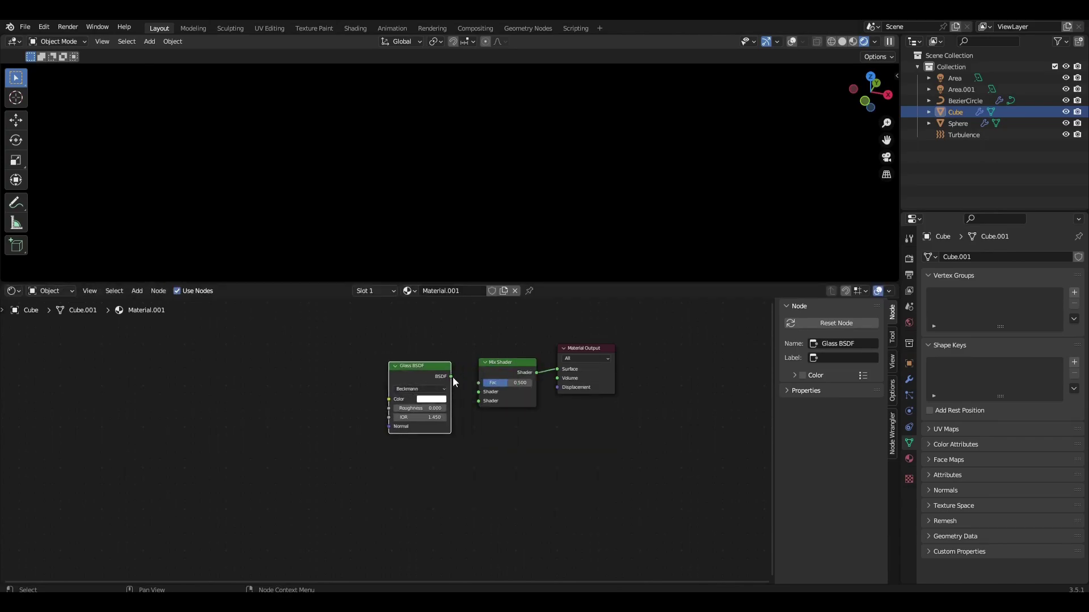
{"action": "left_click_drag", "start_coordinate": [440, 387], "coordinate": [387, 360]}
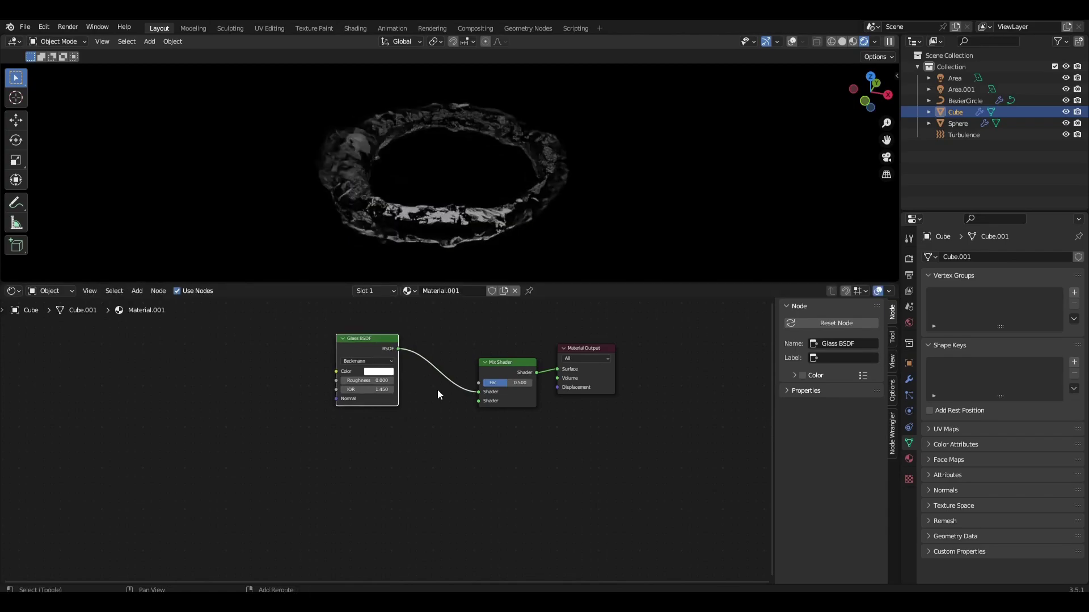
Add a Transparent BSDF as the Mix Shader's second shader input.
{"action": "key", "text": "shift+a"}
{"action": "type", "text": "trans"}
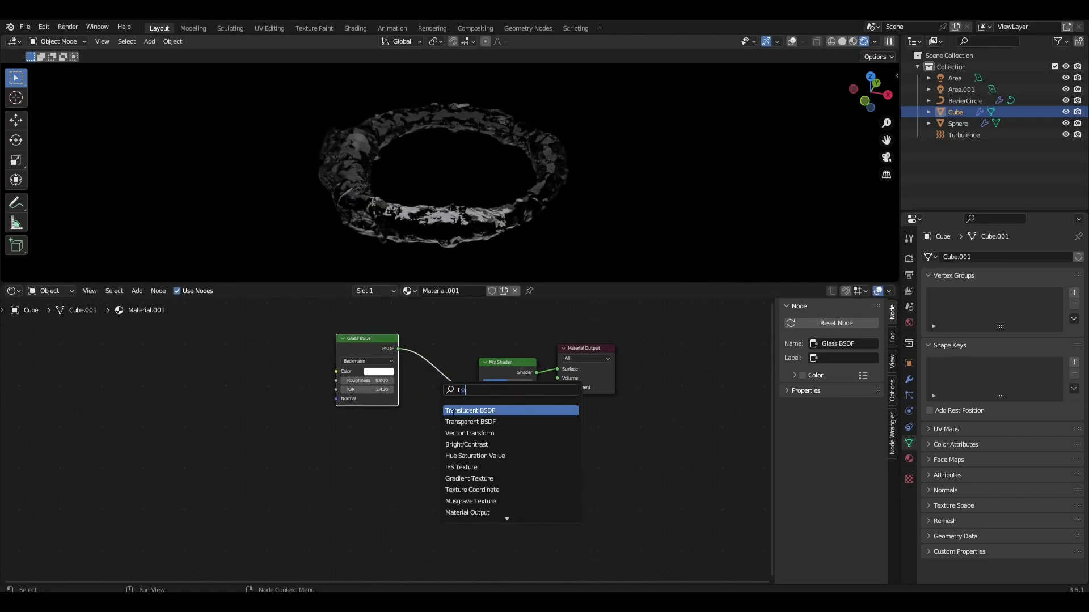
{"action": "key", "text": "Down"}
{"action": "key", "text": "Return"}
{"action": "left_click", "coordinate": [444, 442]}
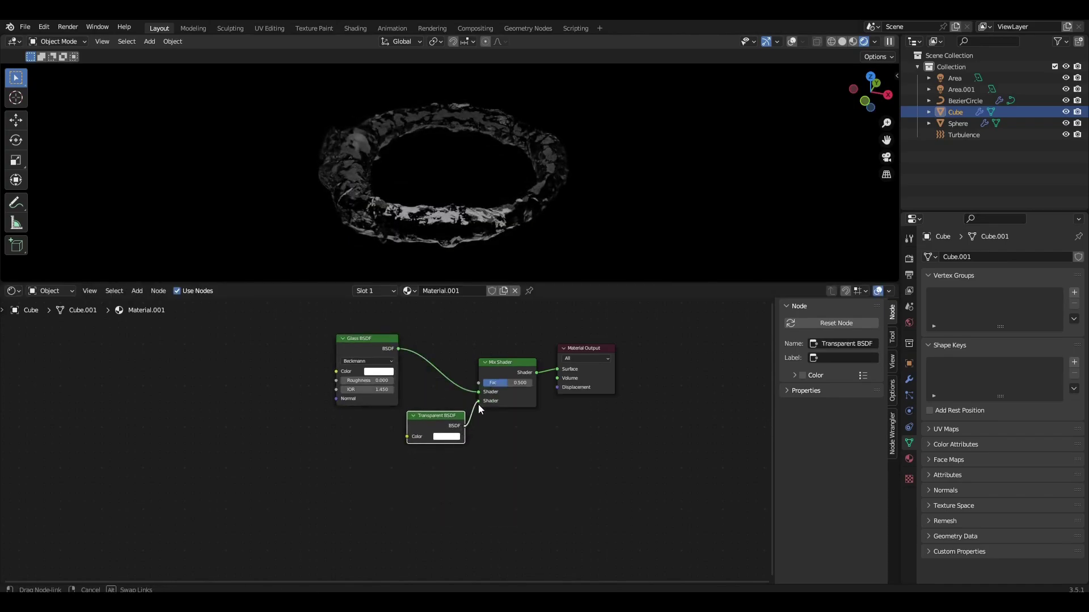
{"action": "middle_click_drag", "start_coordinate": [435, 378], "coordinate": [449, 463]}
{"action": "key", "text": "shift+a"}
{"action": "type", "text": "l"}
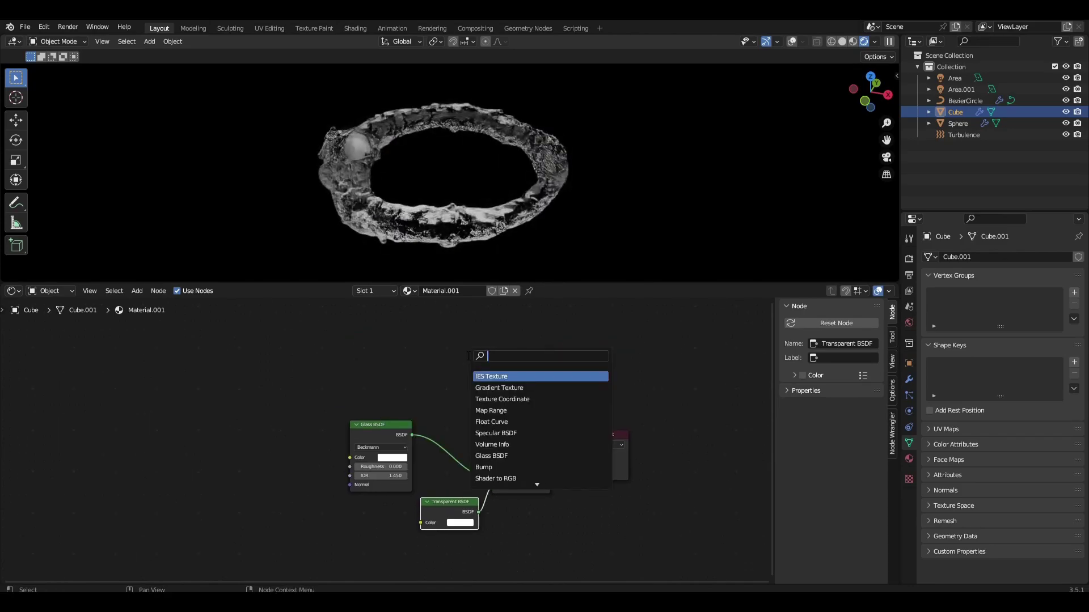
Add a Light Path node above Glass BSDF, wiring Is Shadow Ray to Mix Shader Fac.
{"action": "key", "text": "Return"}
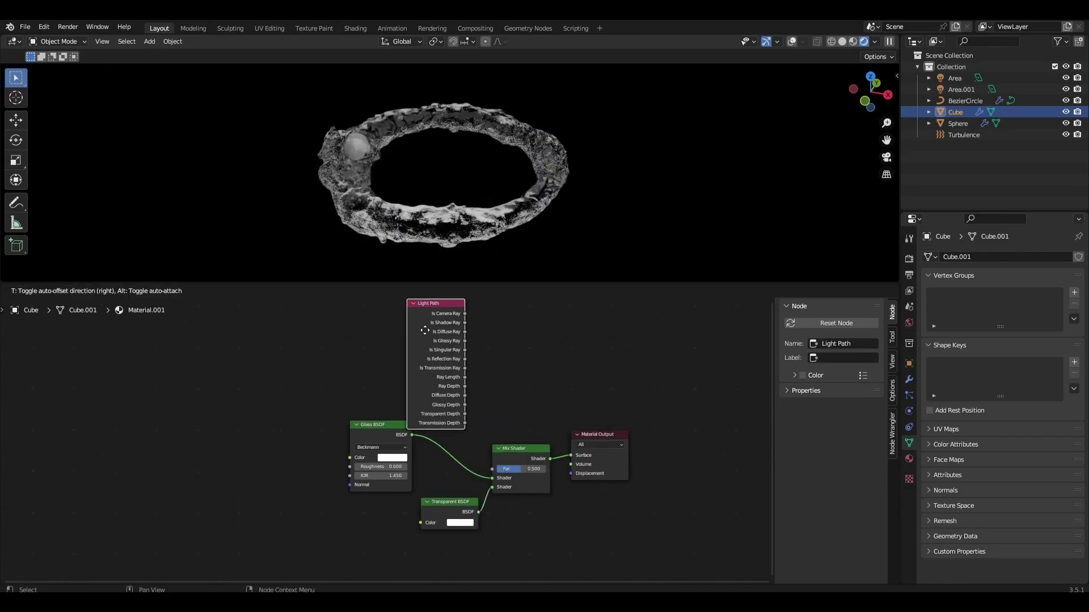
{"action": "left_click", "coordinate": [425, 329]}
{"action": "left_click_drag", "start_coordinate": [466, 320], "coordinate": [494, 468]}
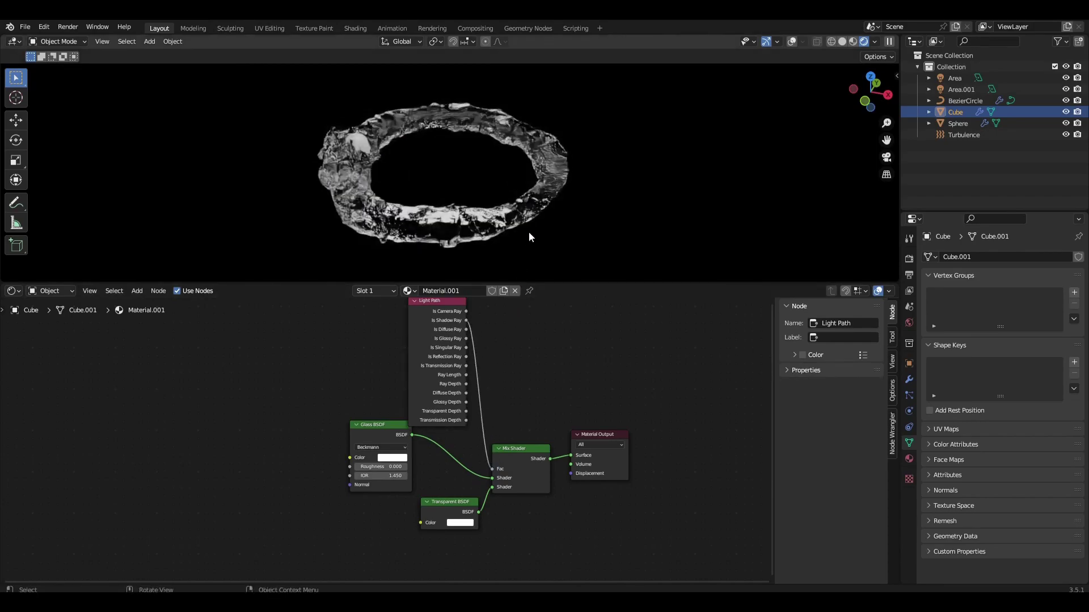
{"action": "middle_click_drag", "start_coordinate": [546, 185], "coordinate": [540, 204]}
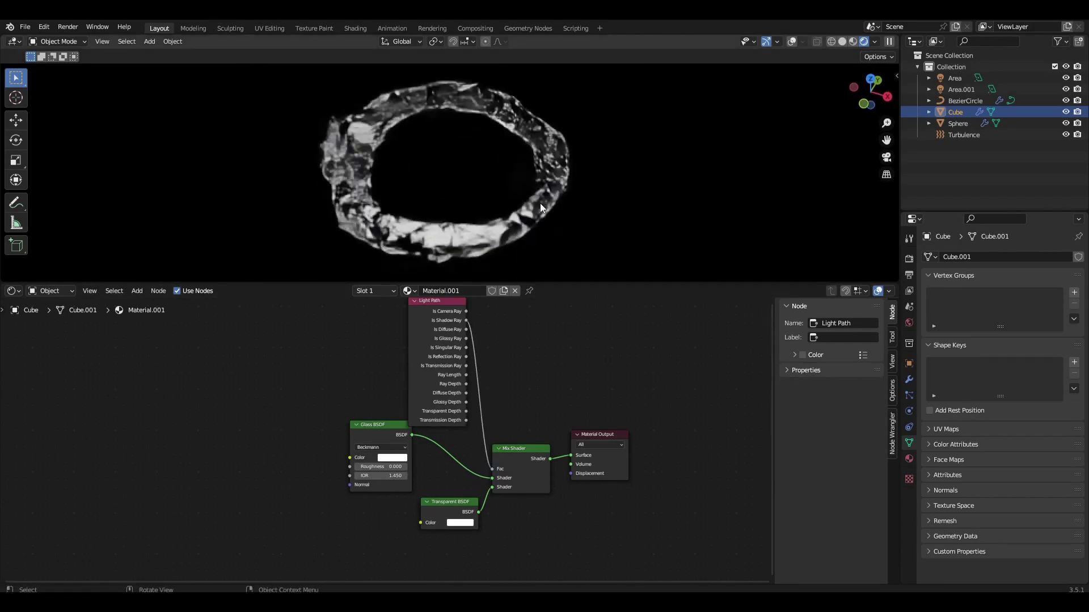